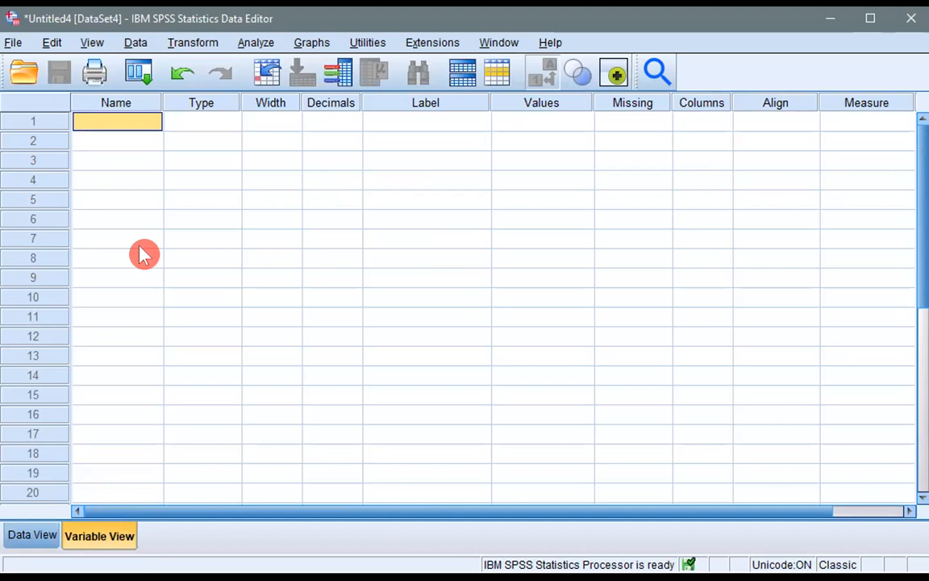
- Define the first three variables as Name, Age and MathTest
text(Name)
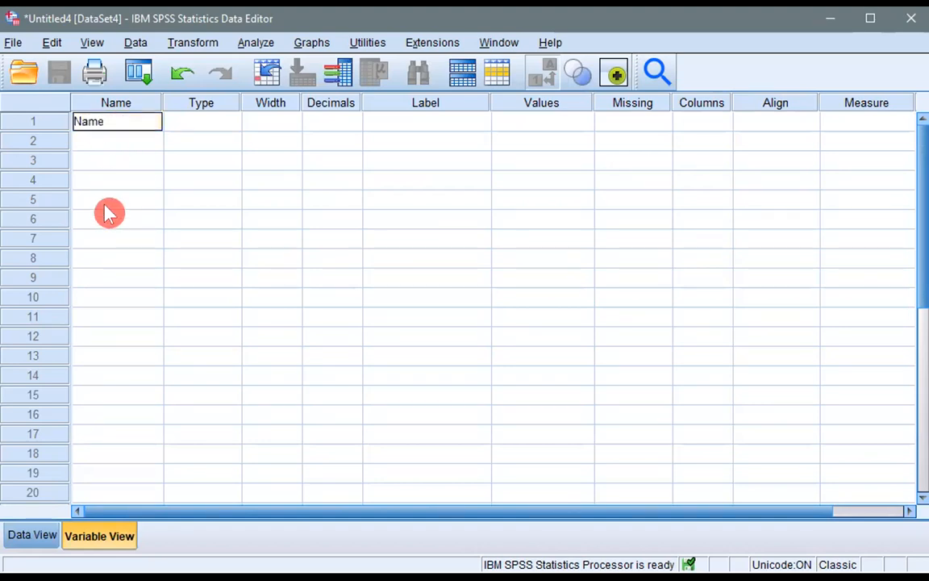
key(Return)
text(Age)
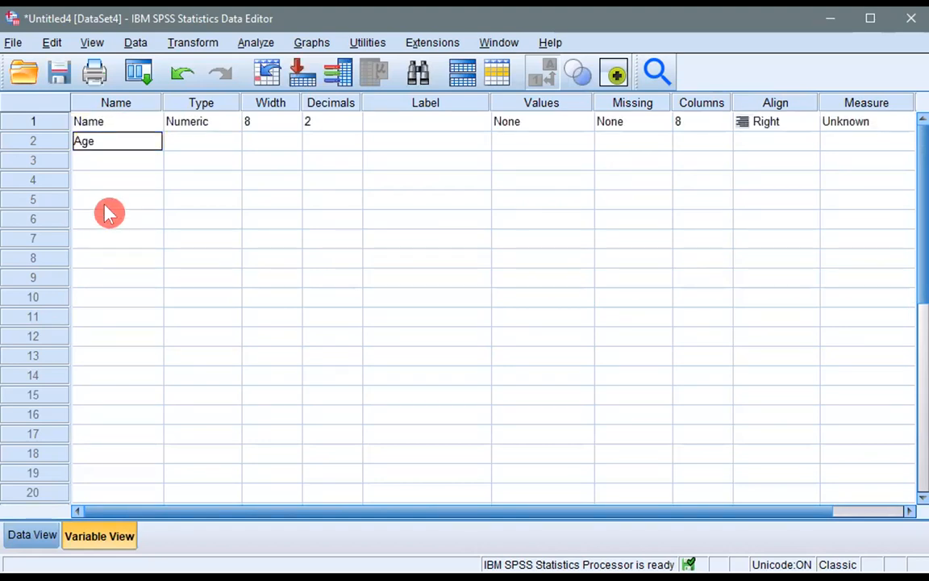
key(Return)
text(Math)
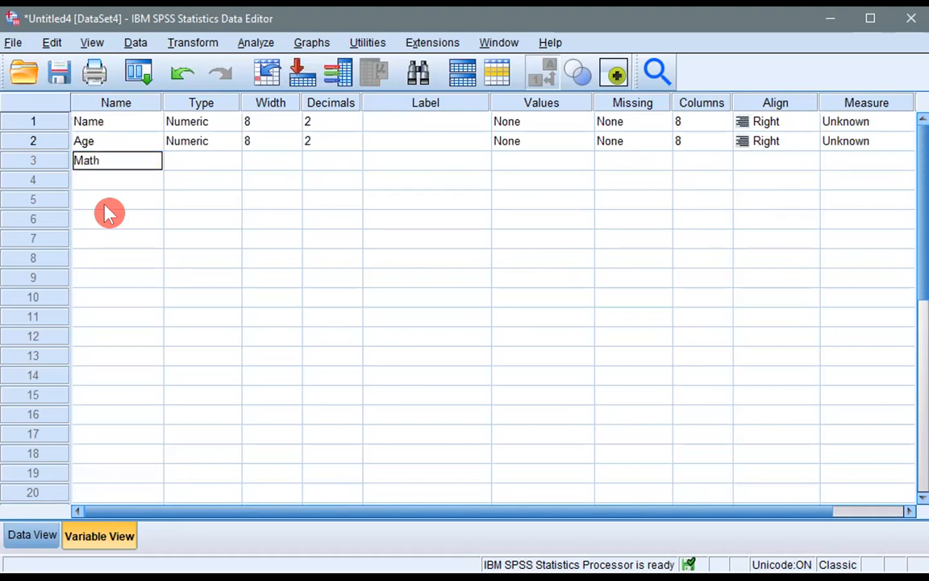
text(Test)
key(Return)
- Add three more variables named EnglishTest, Gender and FavoriteSubject below MathTest
text(Englis)
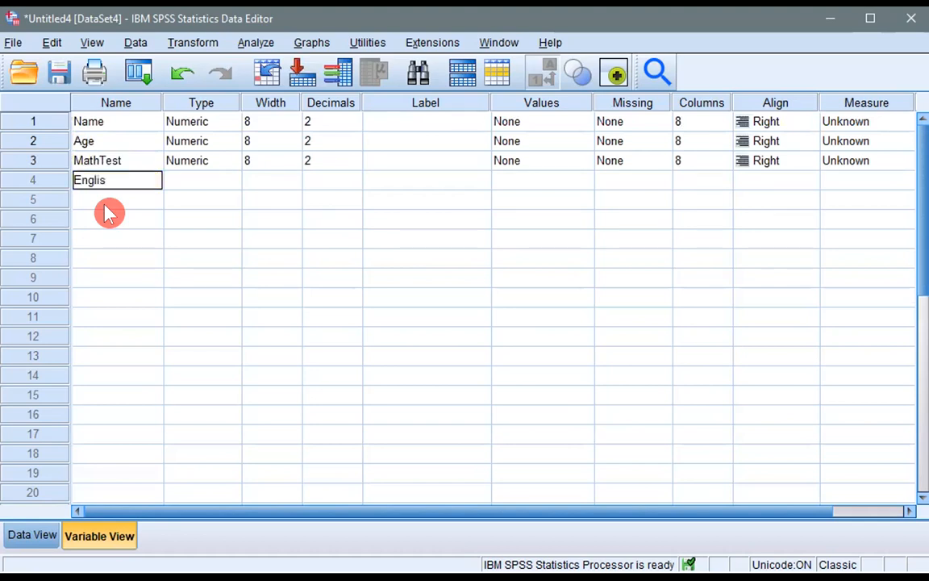
text(hTest)
key(Return)
text(Gender)
key(Return)
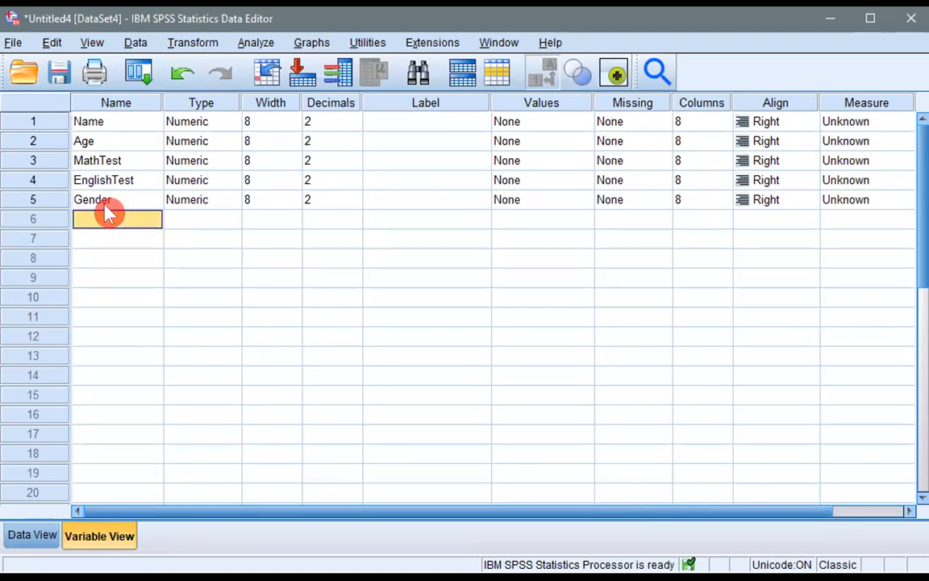
text(FavoriteSubject)
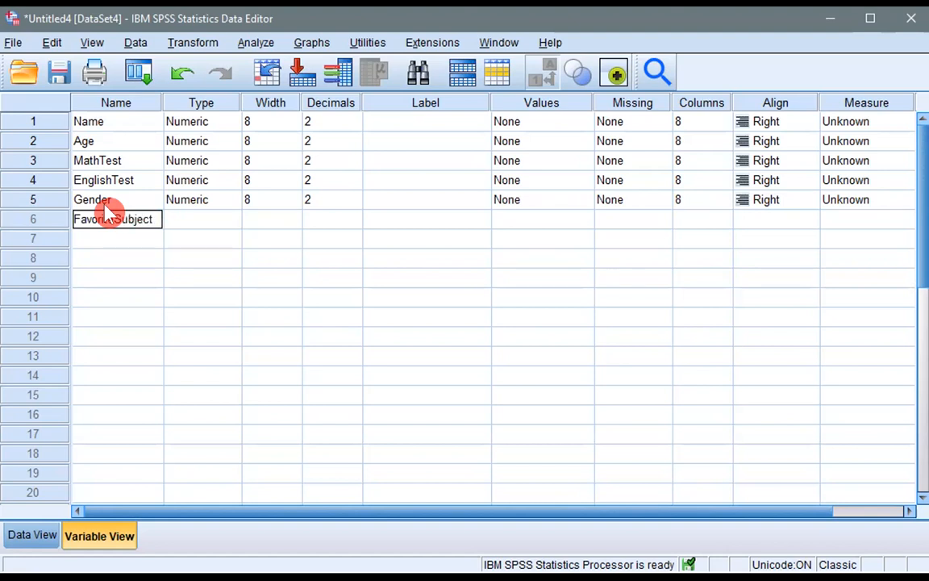
key(Return)
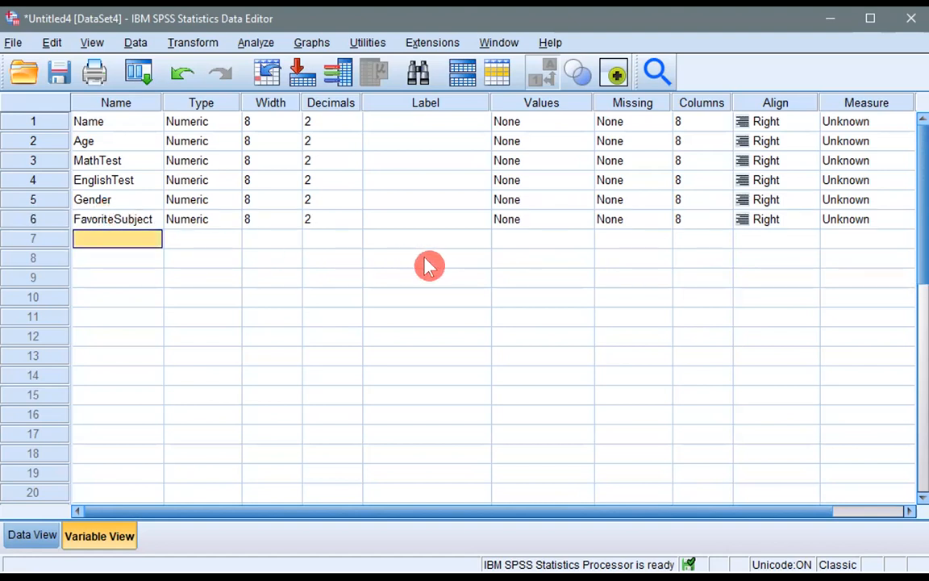
- Try to add a variable named 3$FavoriteSubject in row 8
double_click(110, 258)
text(3)
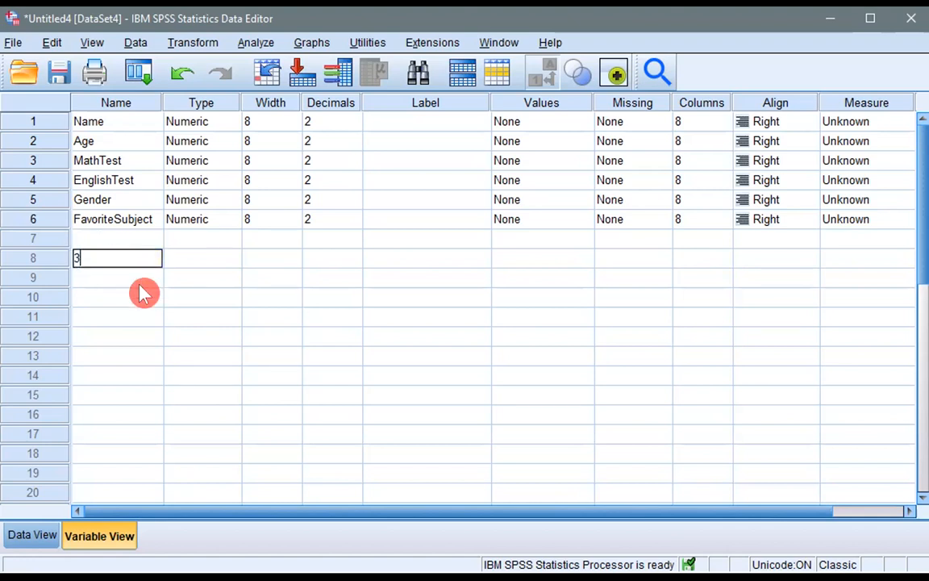
text($FavoriteSubj)
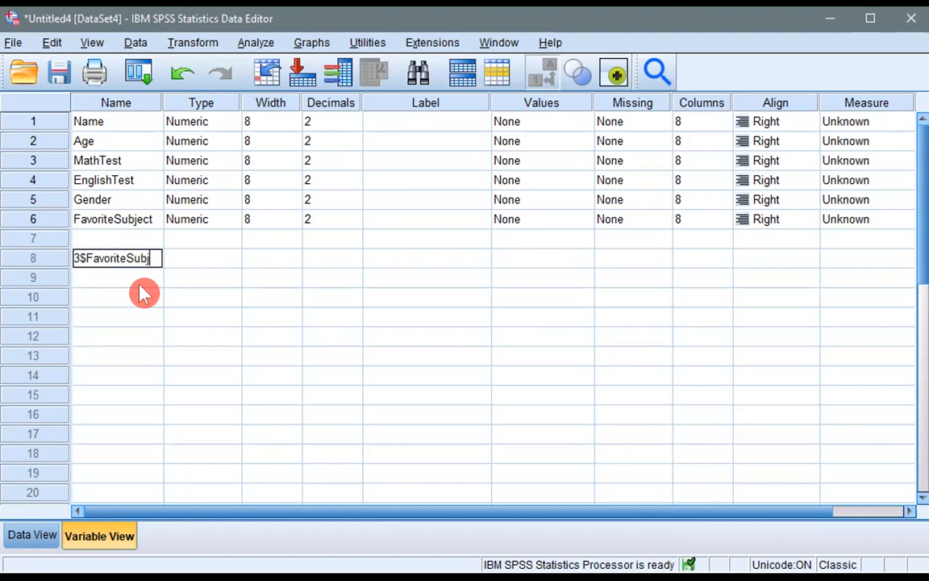
text(ect)
key(Return)
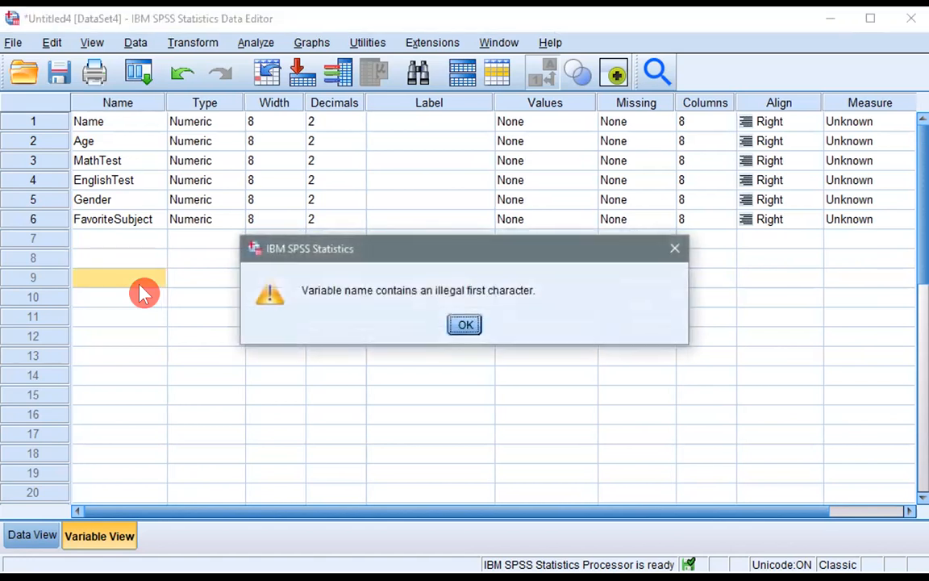
click(464, 326)
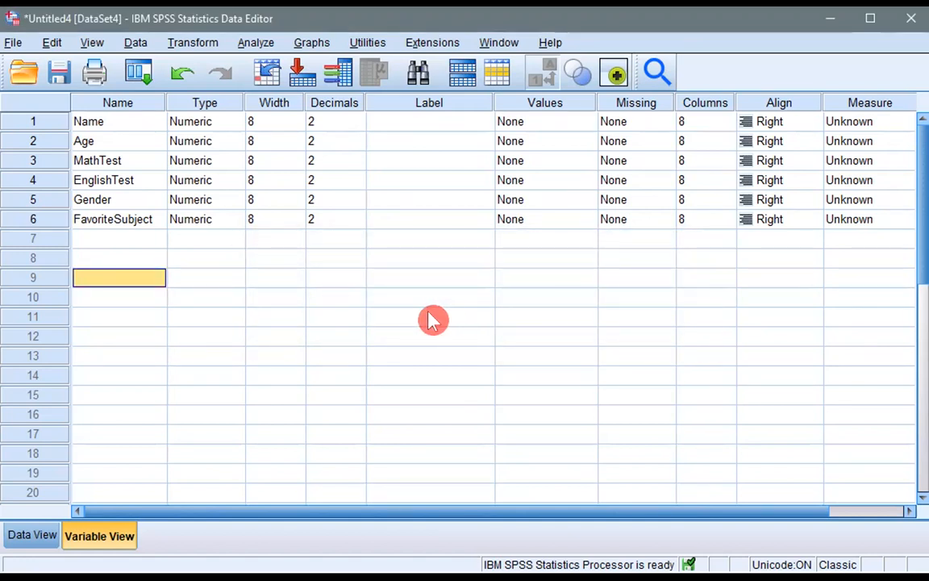
- Try to add a variable named Faorite_Subject in row 8
click(117, 261)
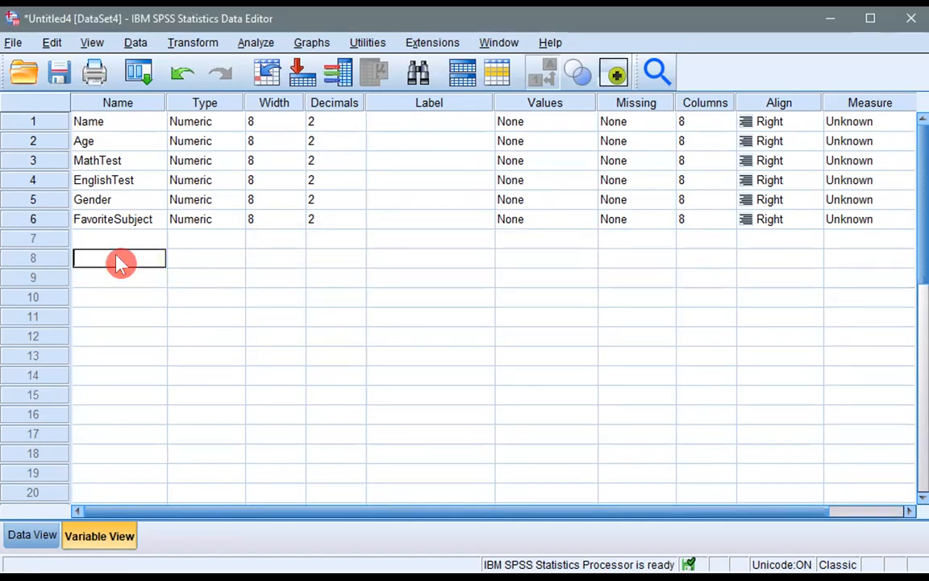
text(Faorite_Subject)
key(Return)
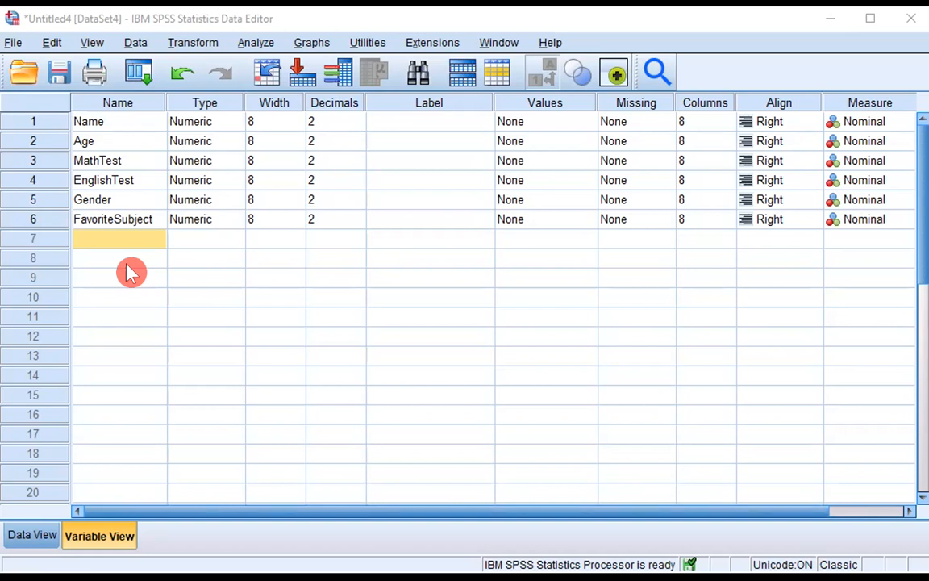
click(207, 103)
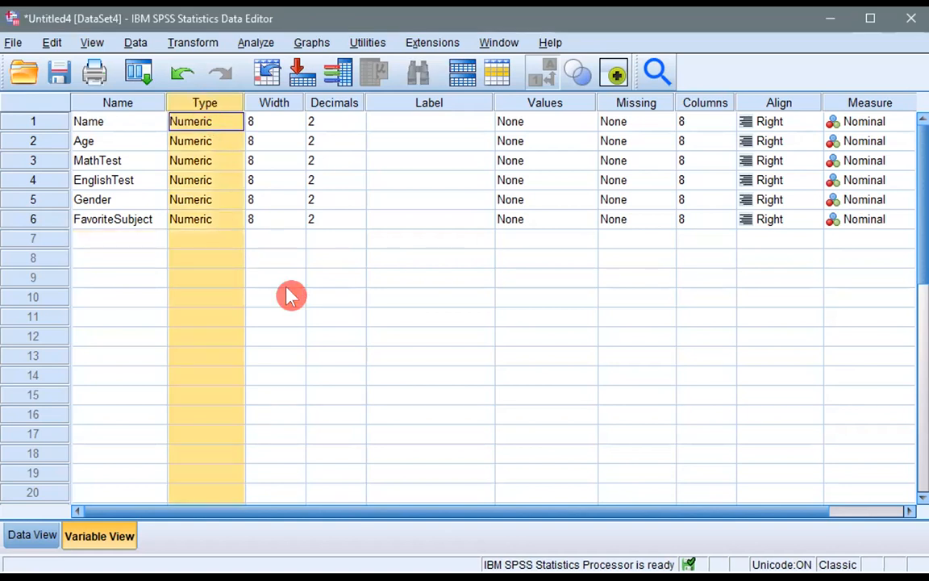
click(272, 104)
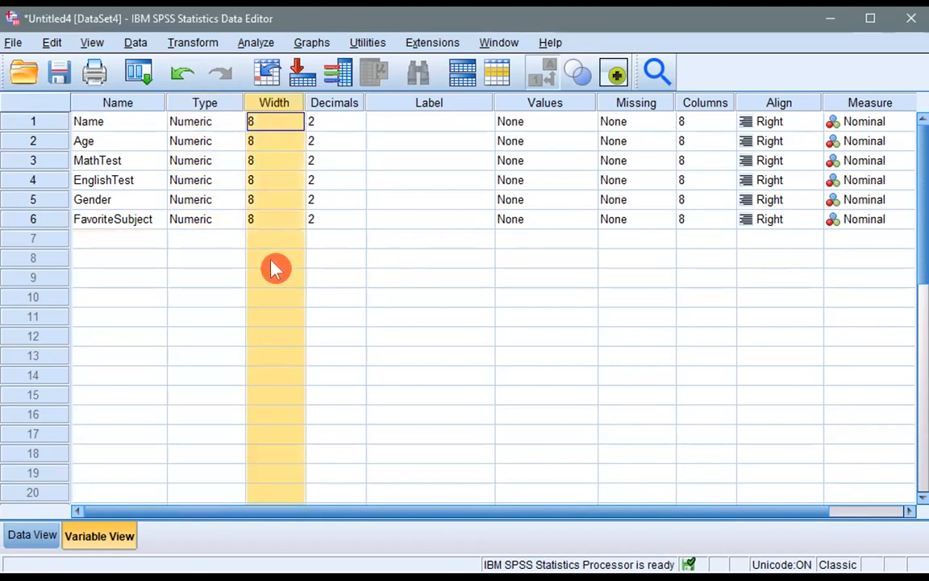
click(325, 102)
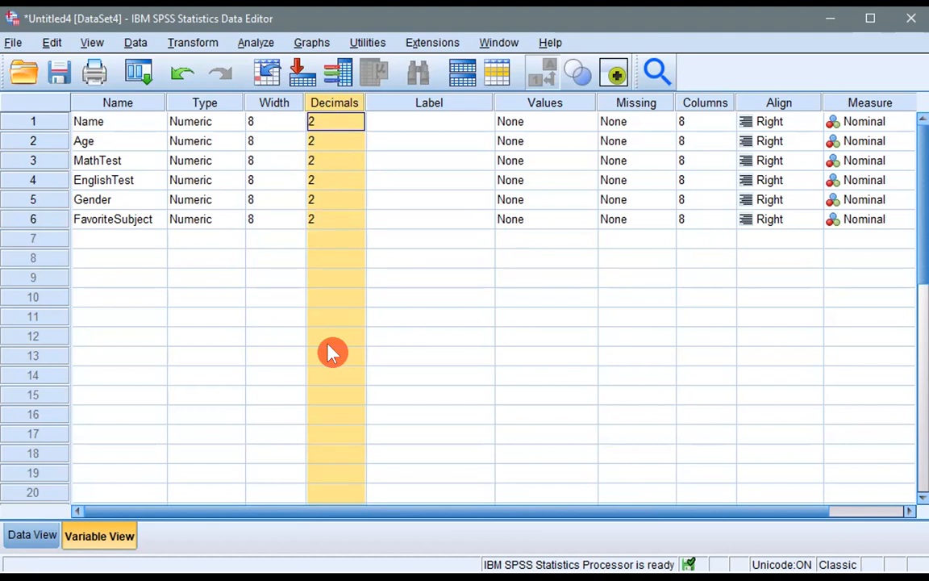
- Change the type of the Name variable to String with 15 characters
click(44, 122)
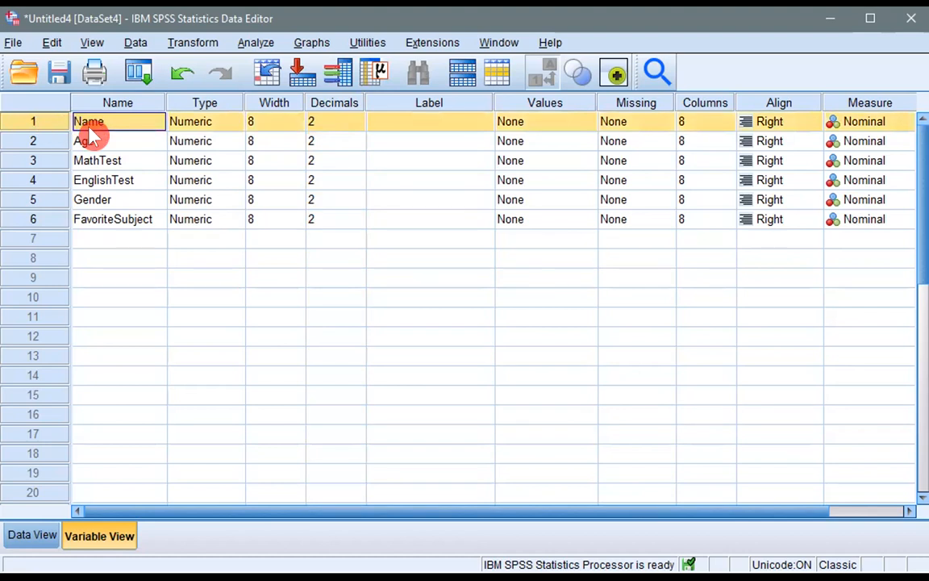
click(236, 122)
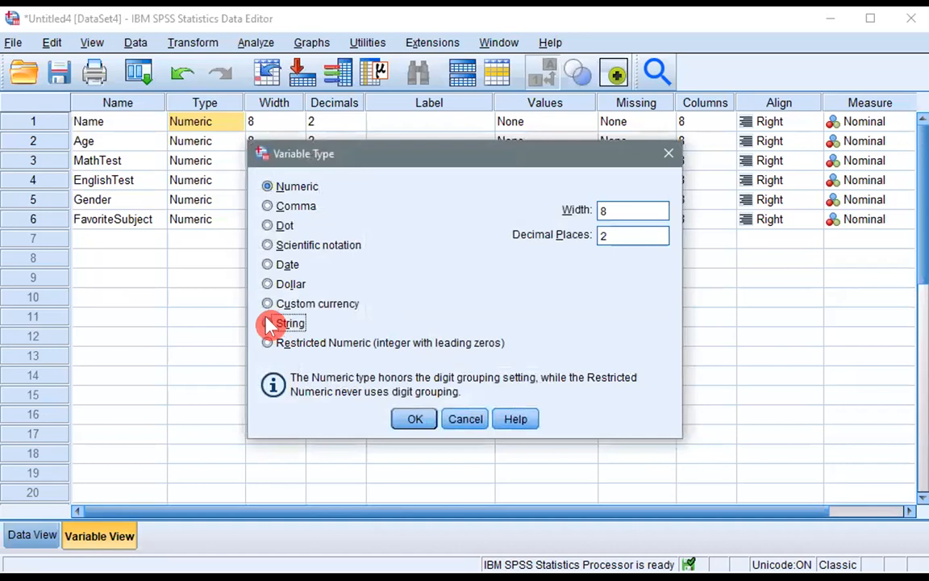
click(269, 323)
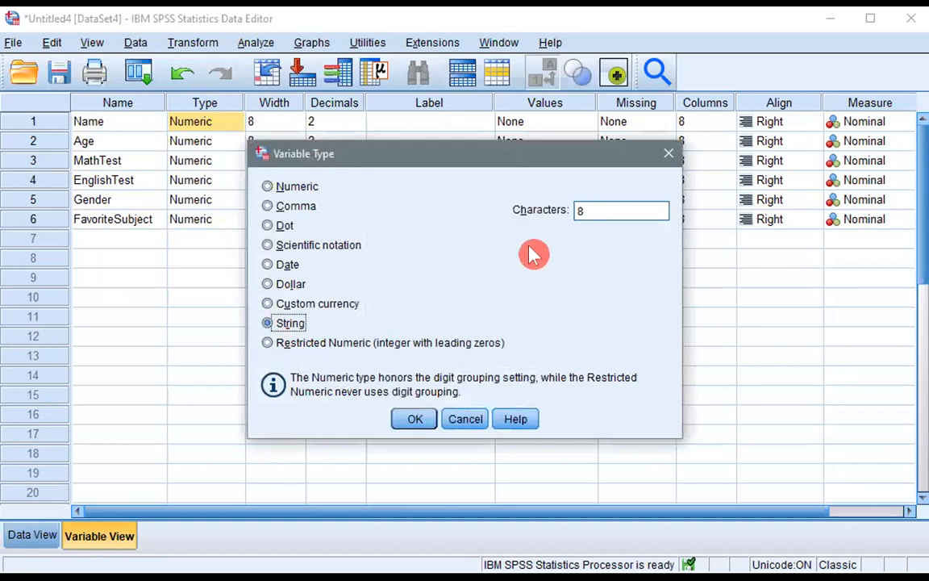
double_click(578, 211)
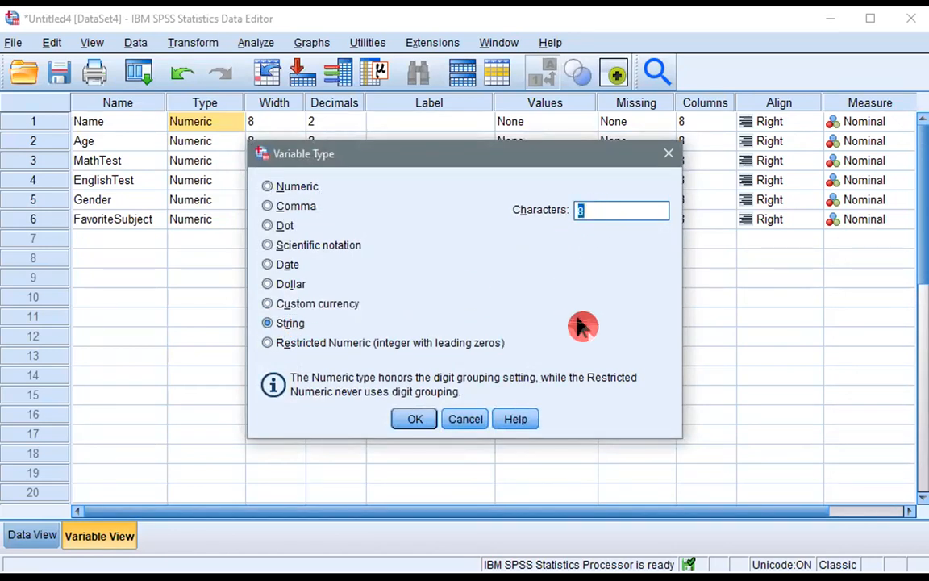
text(15)
click(416, 418)
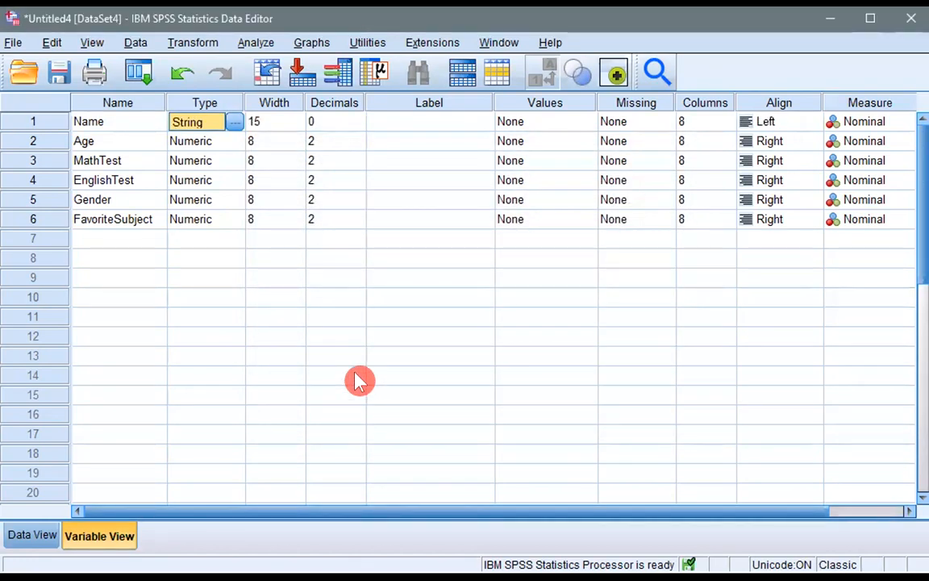
- Give the Name variable the label "Name"
click(408, 121)
text(Name)
key(Return)
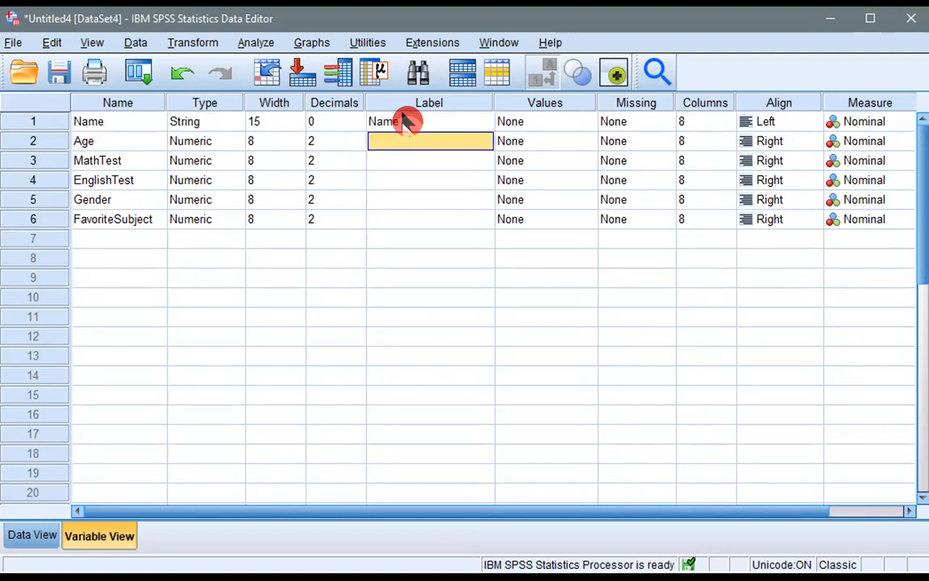
- Set the Age variable to 0 decimals and label it "Age"
click(49, 141)
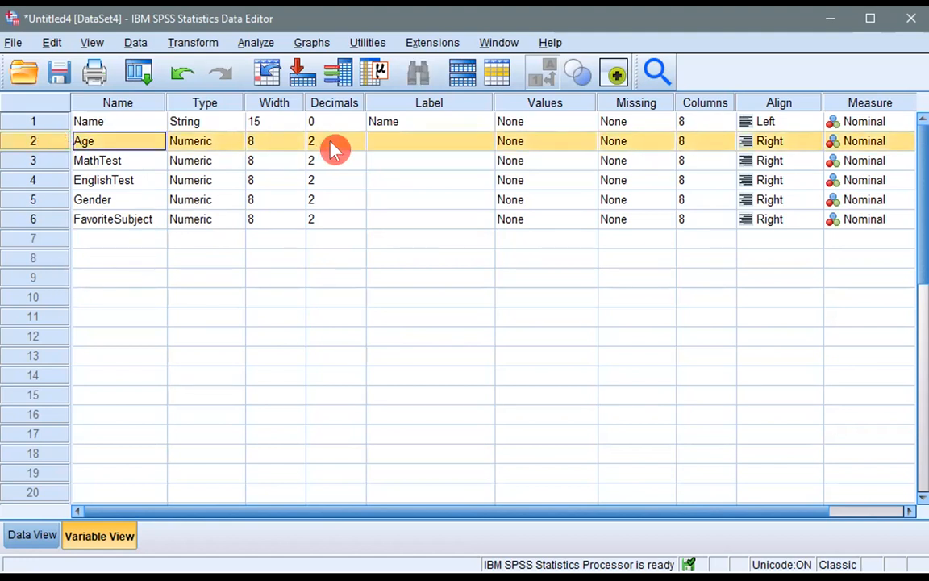
click(357, 145)
click(358, 145)
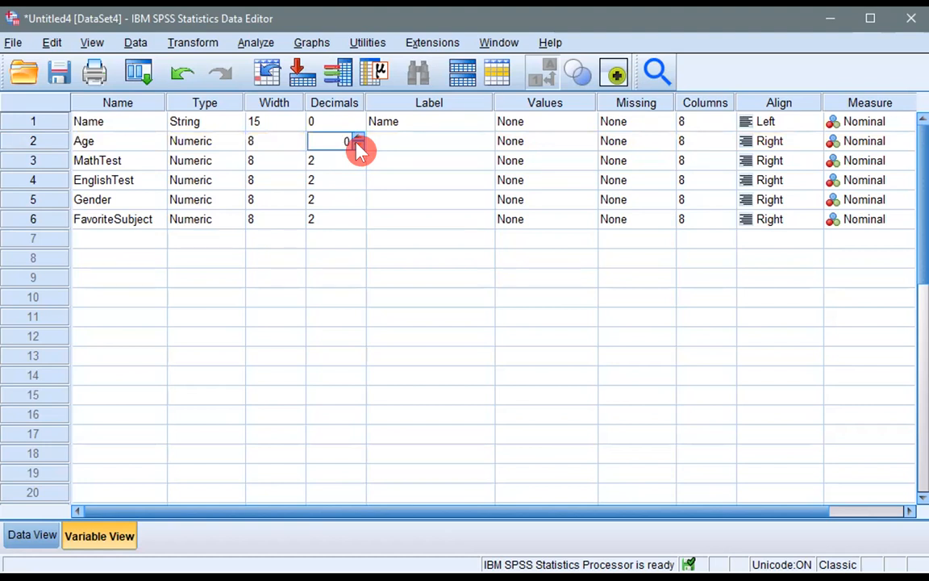
click(405, 143)
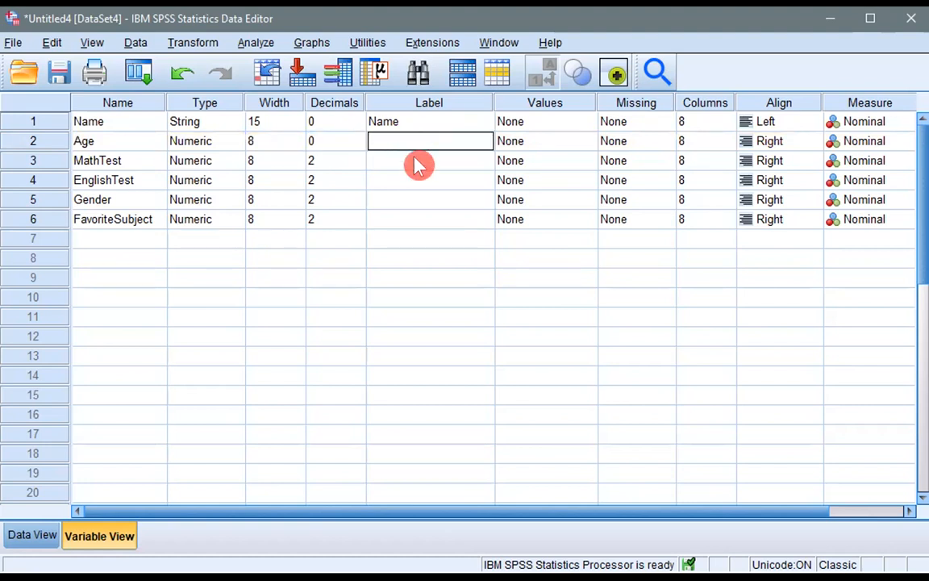
text(Age)
key(Return)
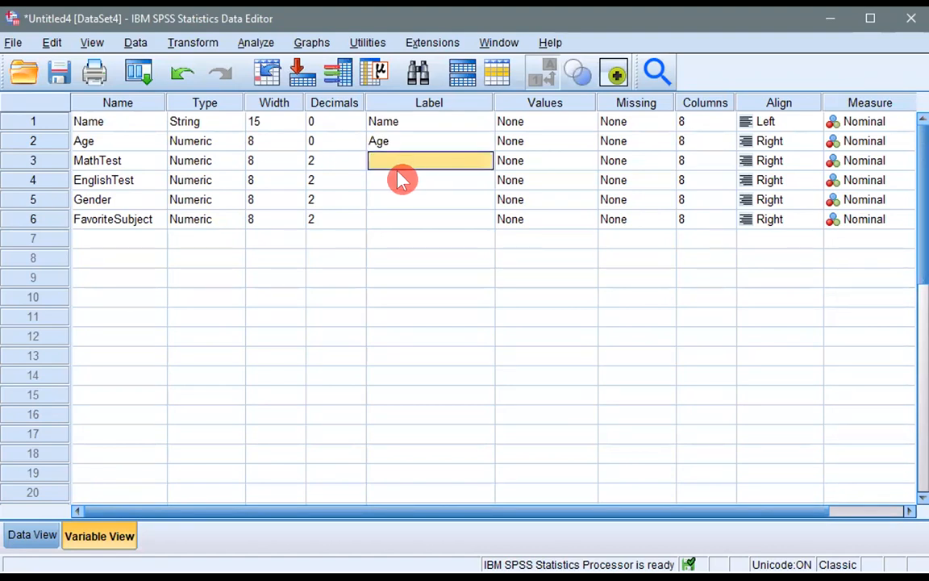
- Set the measurement level of the Age variable to Scale
click(20, 141)
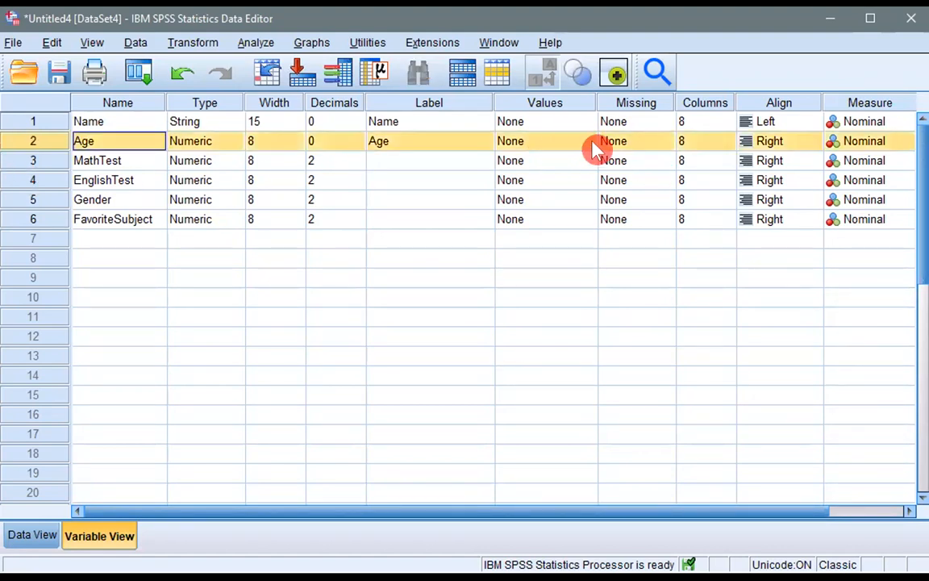
click(898, 145)
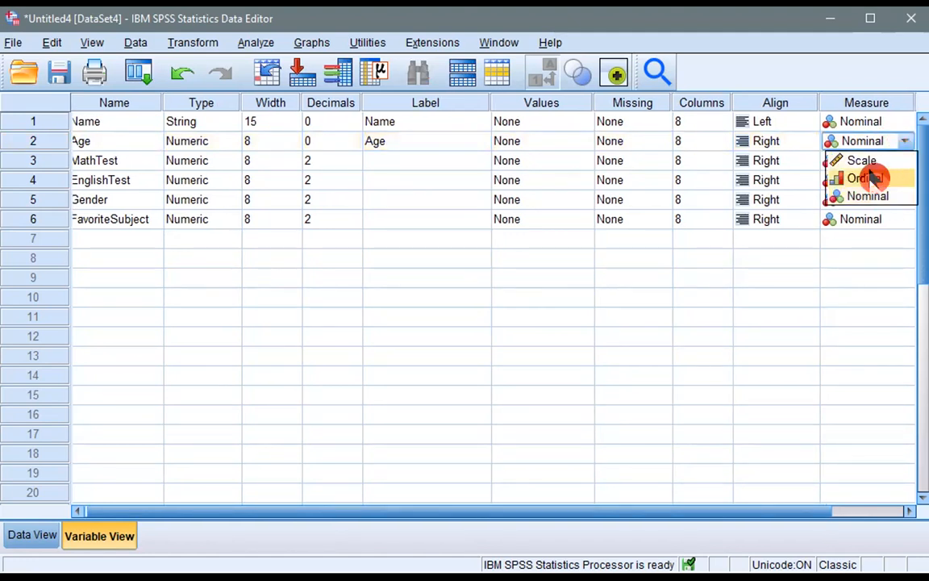
click(862, 161)
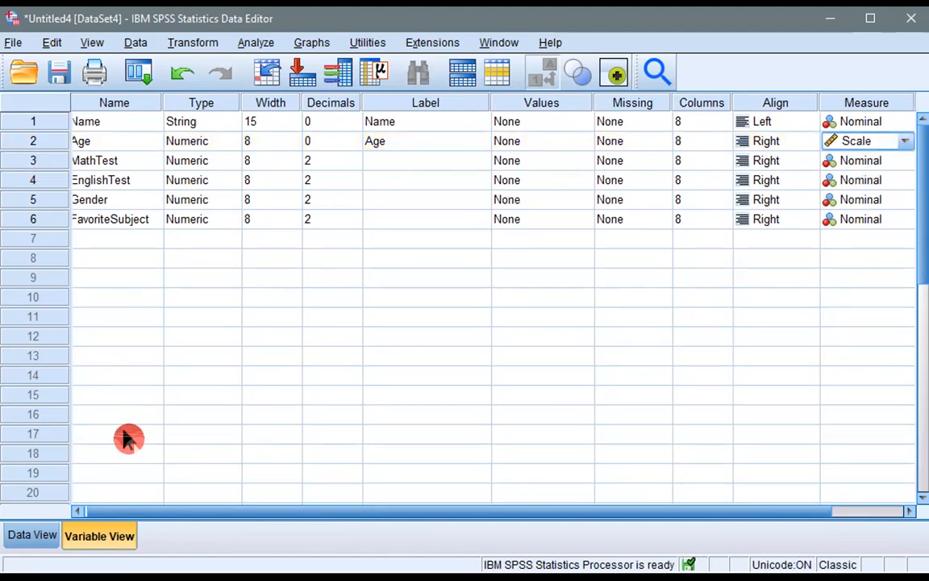
drag(112, 503, 116, 501)
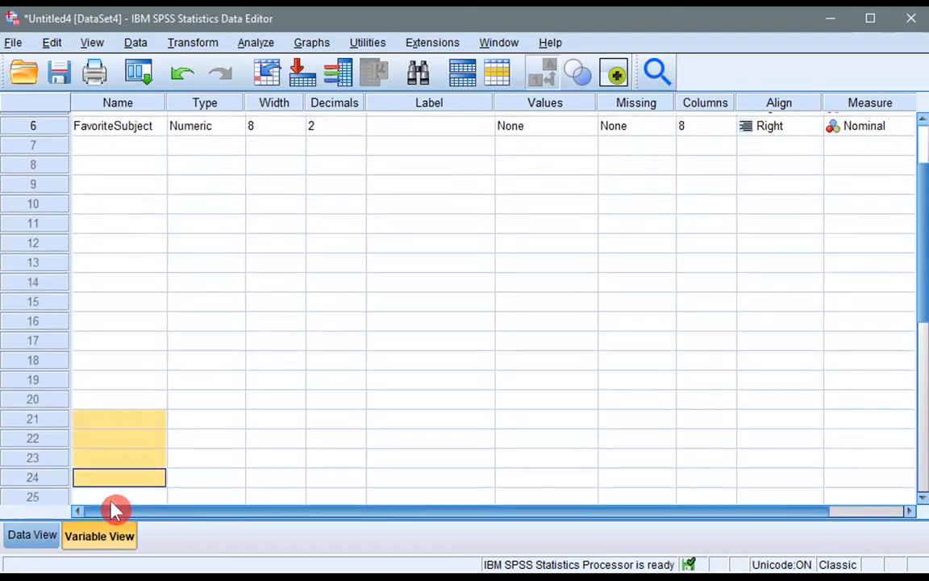
scroll(117, 452, up, 2)
- Set the decimals of the MathTest and EnglishTest variables to 0
drag(40, 164, 40, 180)
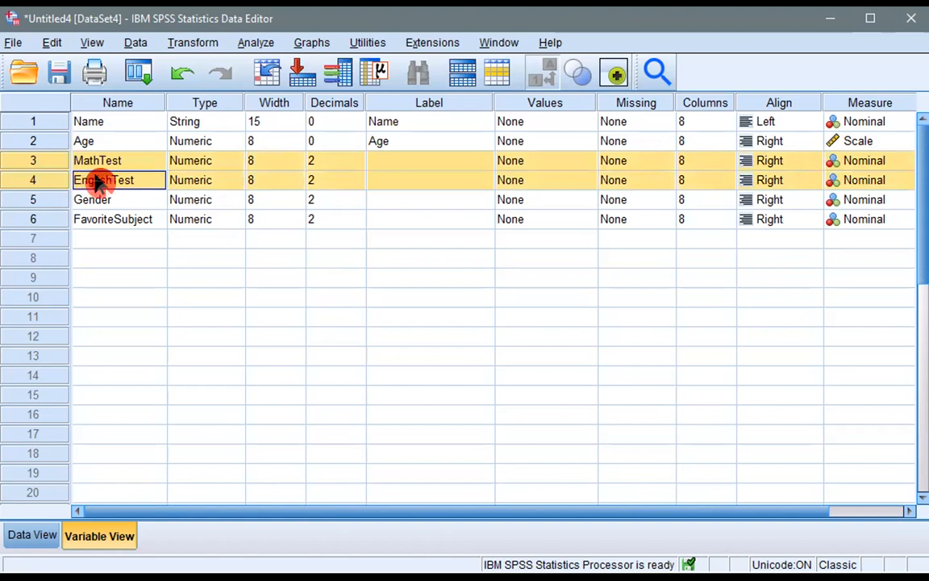
click(355, 166)
click(355, 166)
click(355, 166)
click(355, 185)
click(355, 185)
click(355, 184)
- Label MathTest as "Math test score" and EnglishTest as "English test score"
click(400, 178)
click(387, 161)
text(Math test score)
key(Return)
text(English)
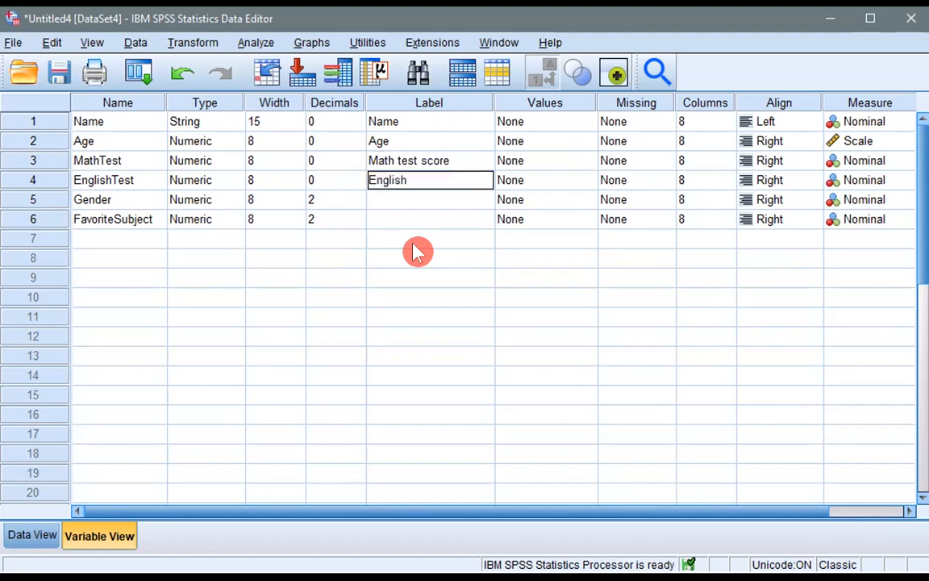
text( test score)
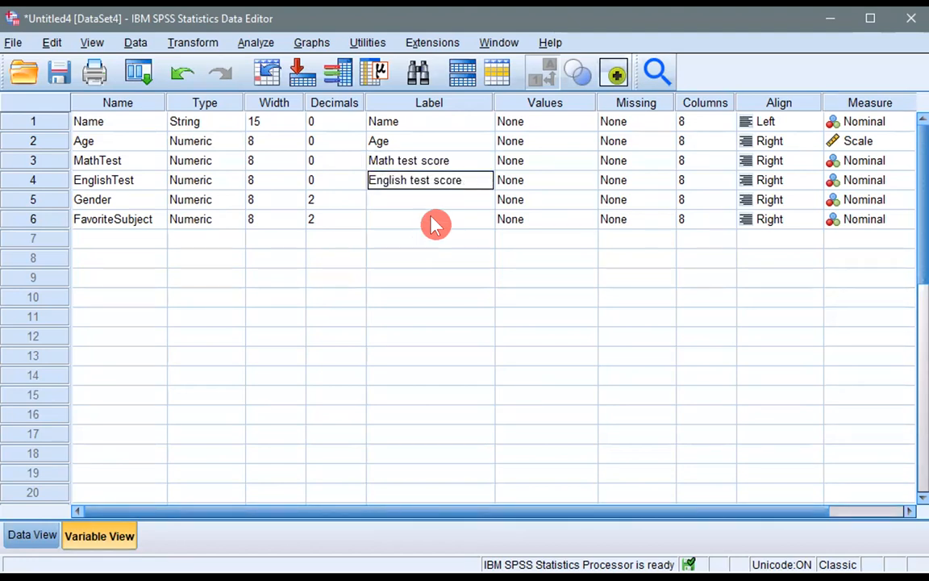
click(406, 181)
click(439, 163)
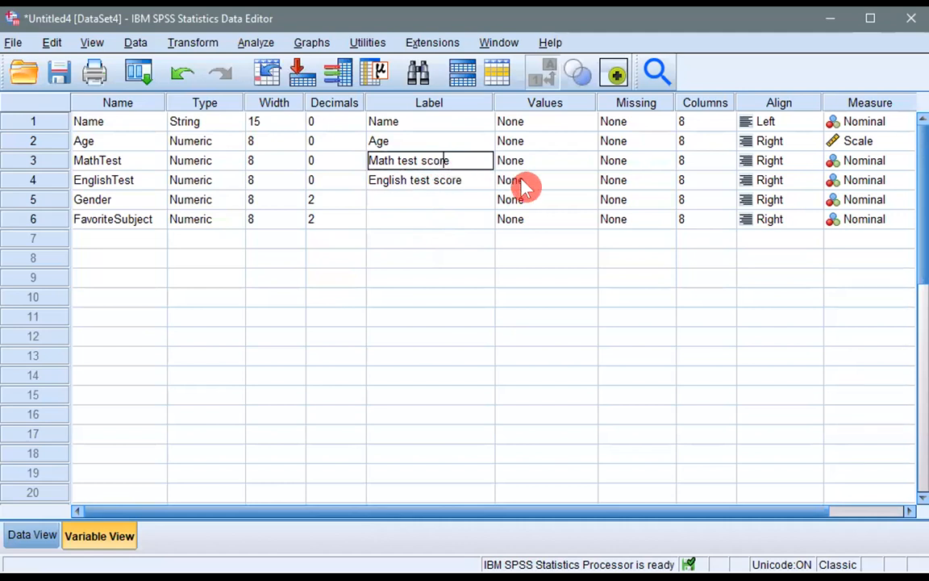
- Copy the Scale measurement level from Age and paste it onto MathTest and EnglishTest
right_click(855, 147)
click(865, 155)
drag(842, 160, 840, 171)
right_click(843, 182)
click(858, 209)
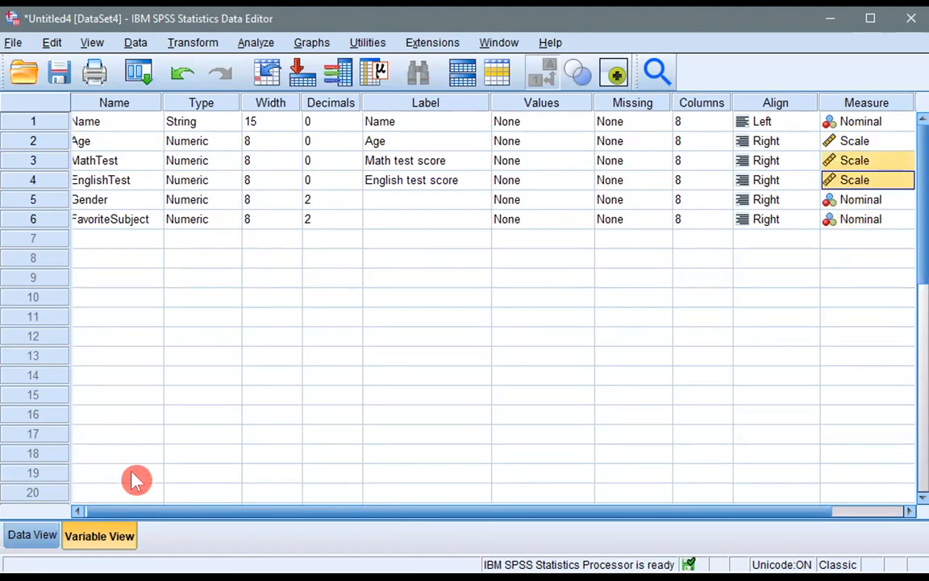
- Label the Gender variable as "Gender" and set its decimals to 0
drag(128, 511, 104, 510)
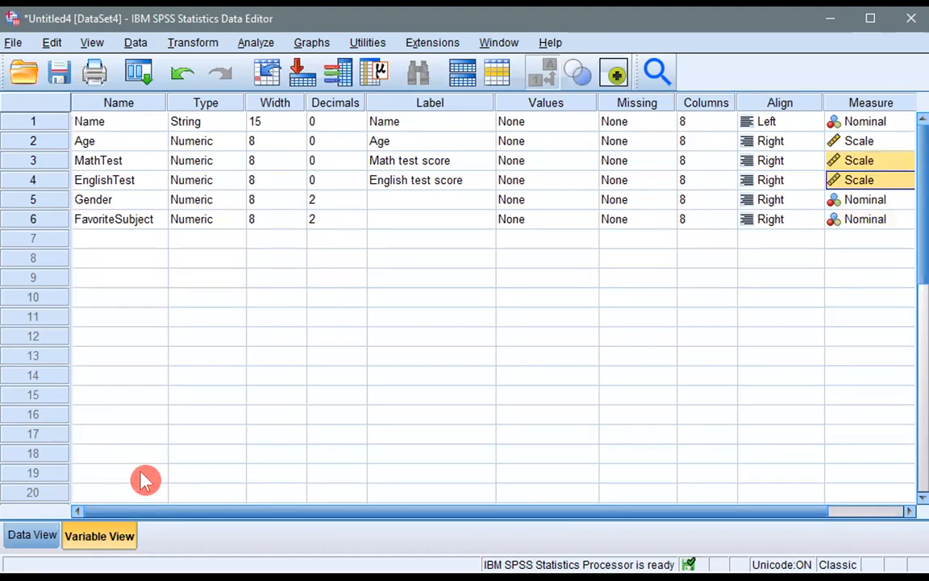
click(34, 201)
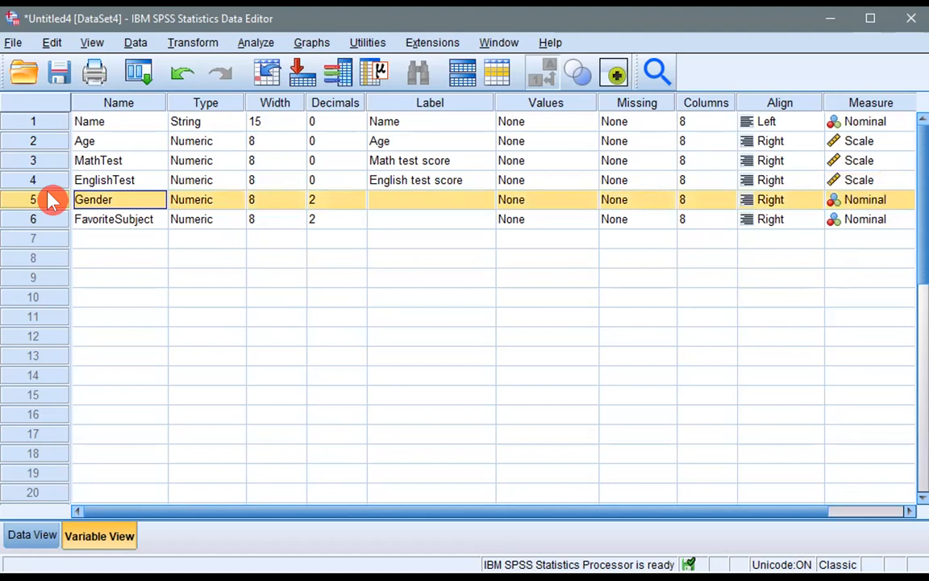
click(382, 202)
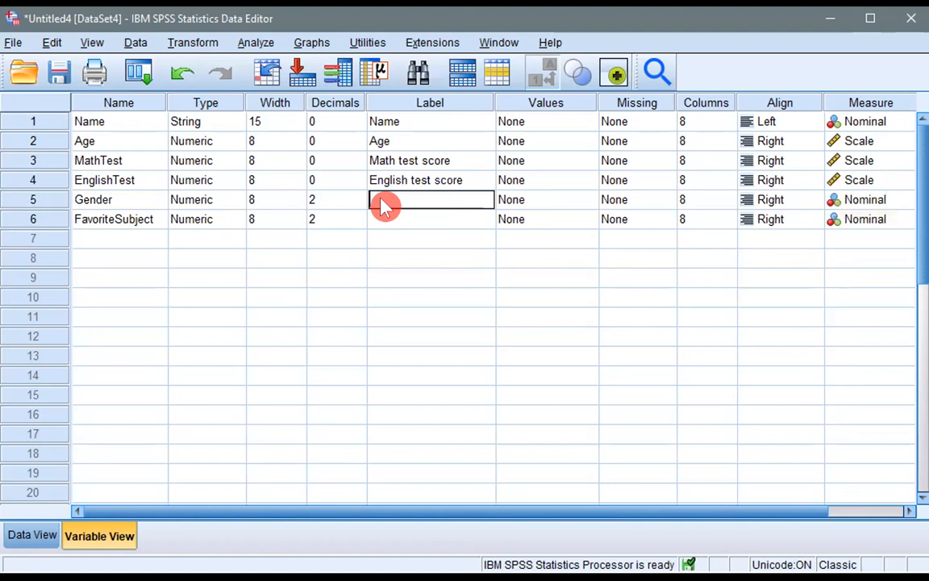
text(Gender)
key(Return)
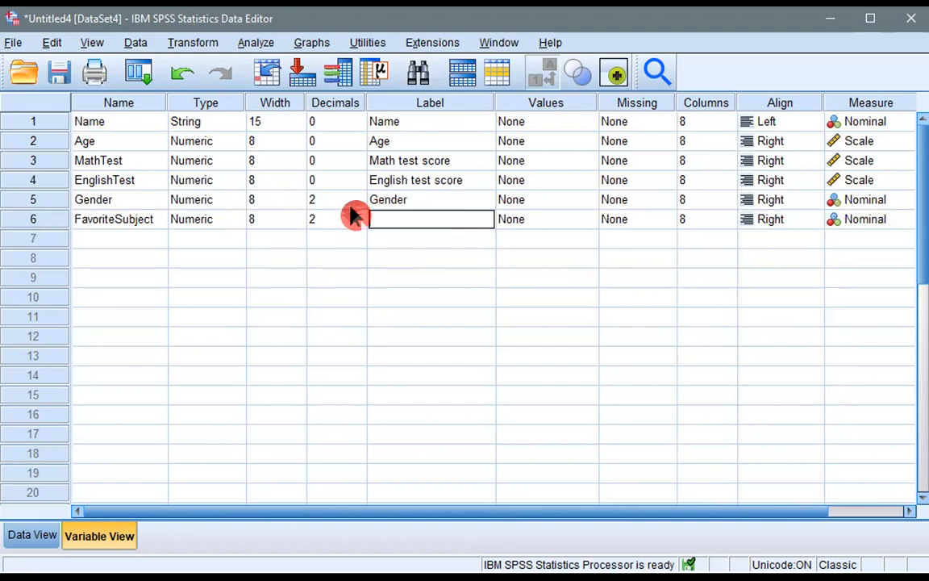
click(356, 200)
text(0)
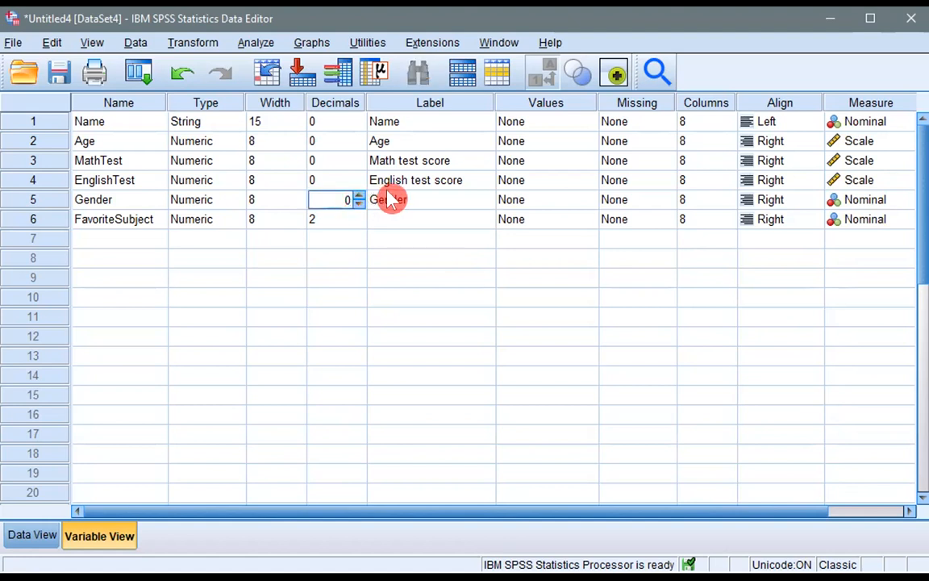
click(398, 202)
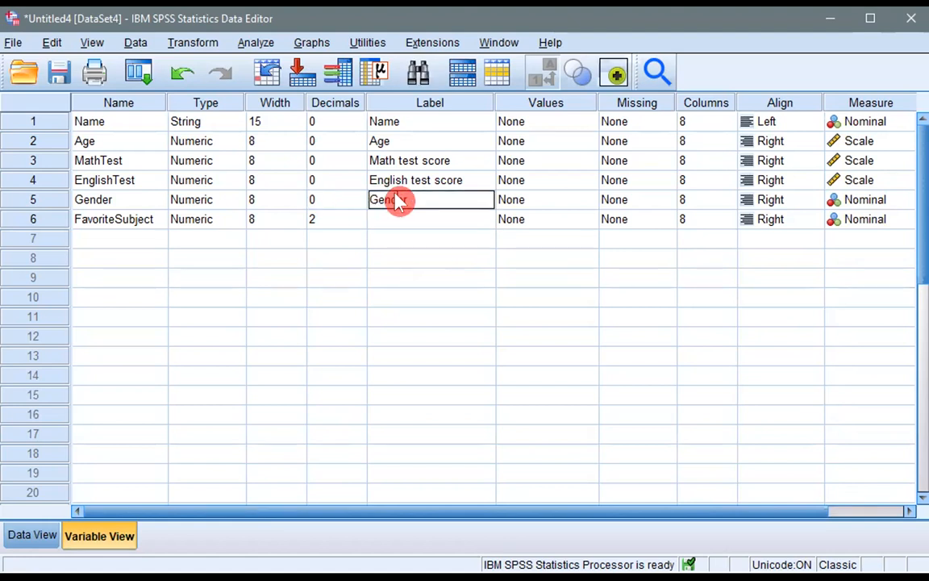
- Define value labels for the Gender variable: 1 = "Male" and 0 = "Female"
click(588, 199)
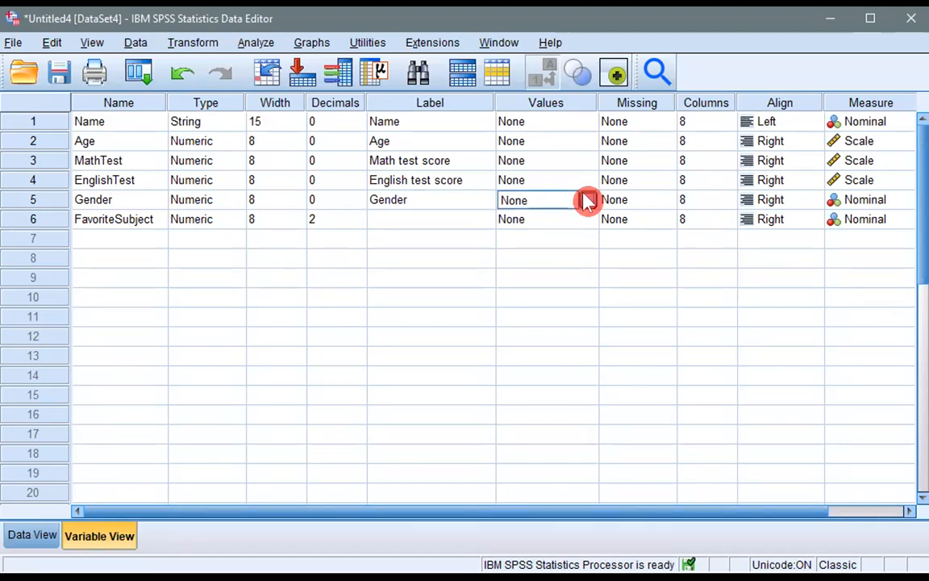
click(591, 200)
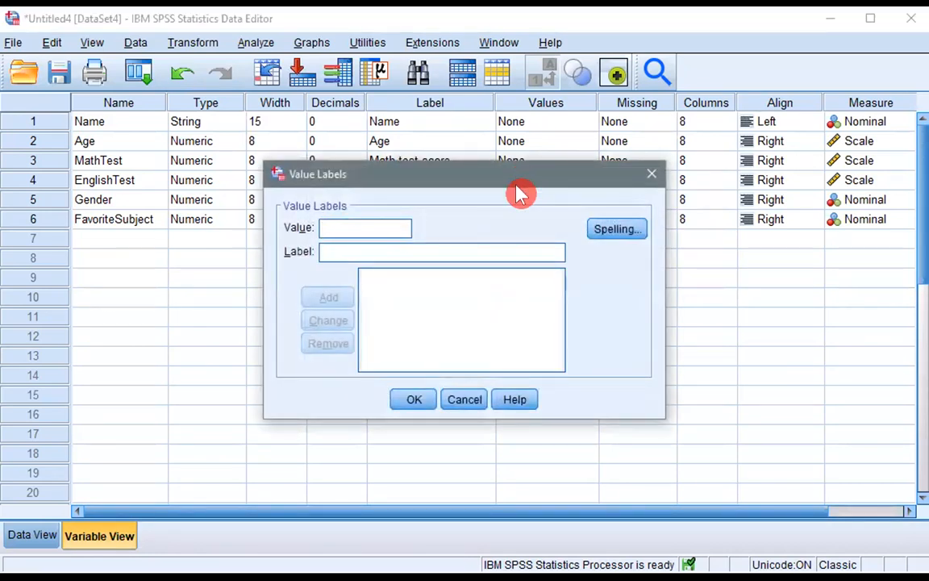
text(1)
key(Tab)
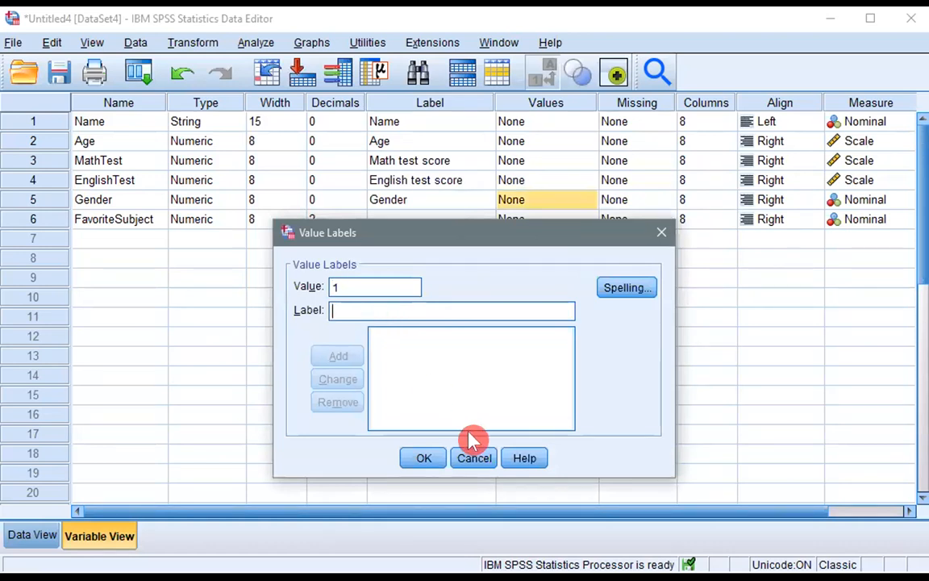
text(Male)
key(alt+a)
text(0)
key(Tab)
text(Female)
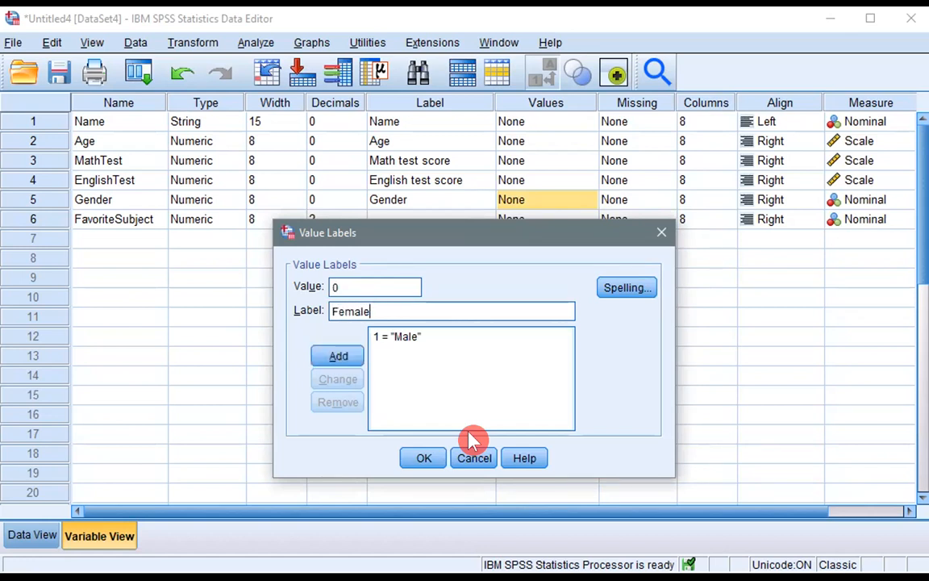
key(alt+a)
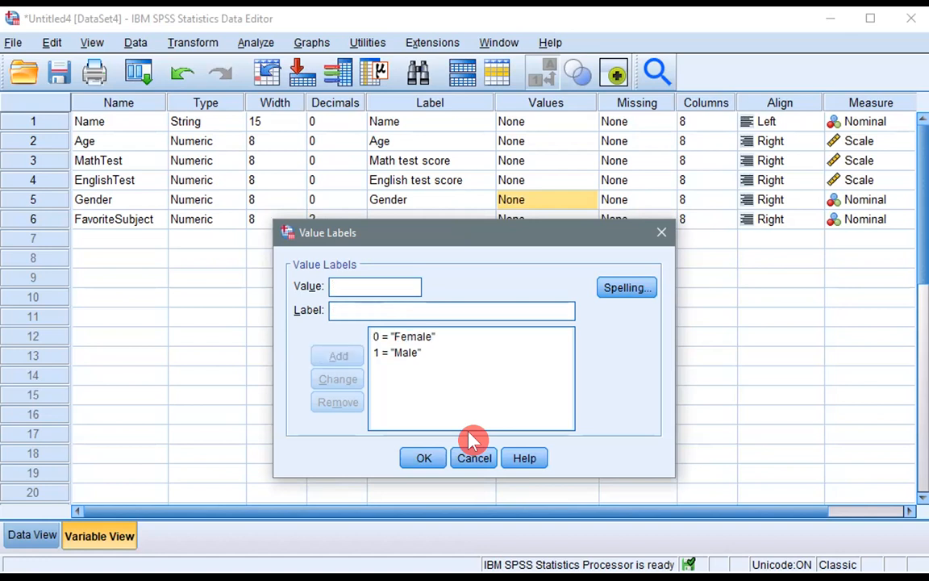
click(416, 459)
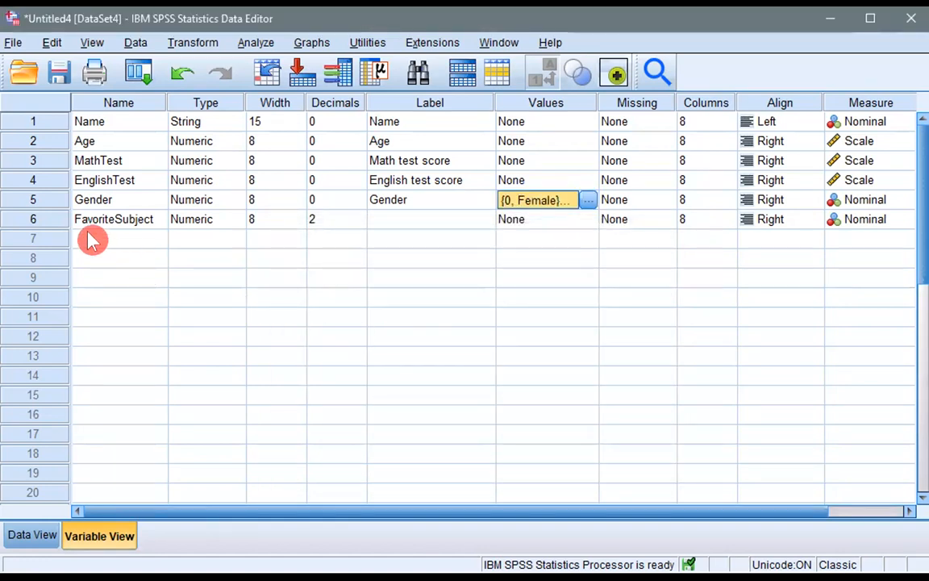
- Set the decimals of FavoriteSubject to 0 and label it "Favorite subject at school"
click(356, 221)
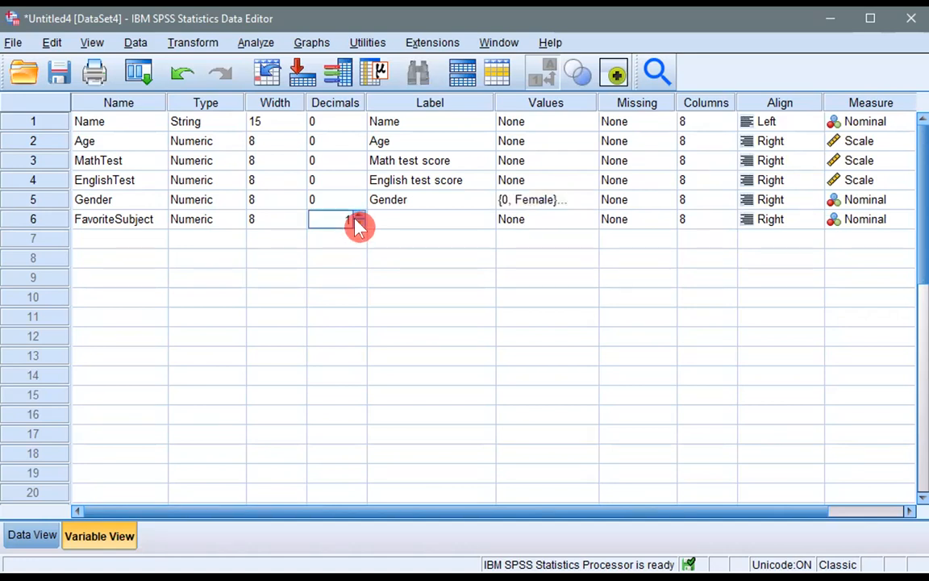
click(358, 223)
click(358, 222)
click(394, 221)
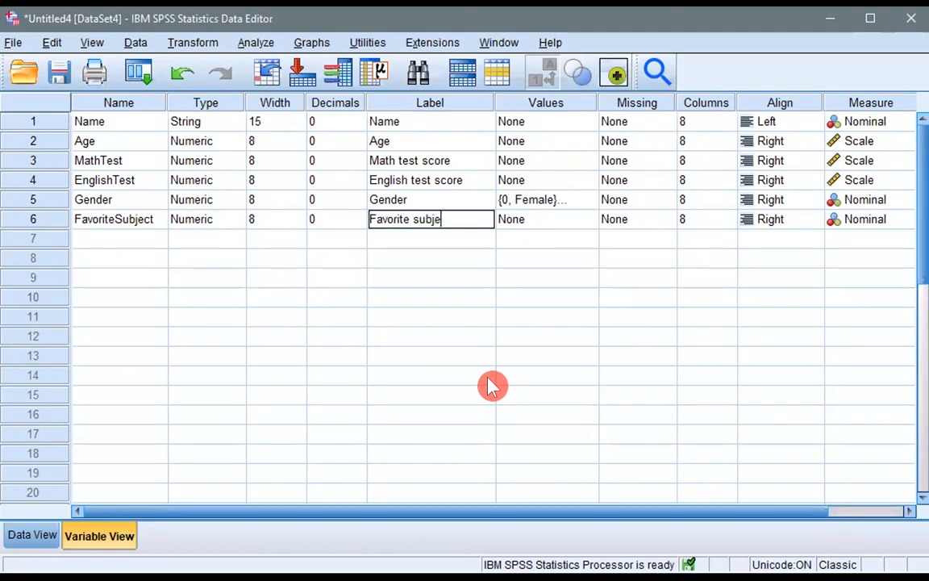
text(school)
- Define value labels for FavoriteSubject: 1 = "Math", 2 = "English" and 3 = "Science"
click(590, 218)
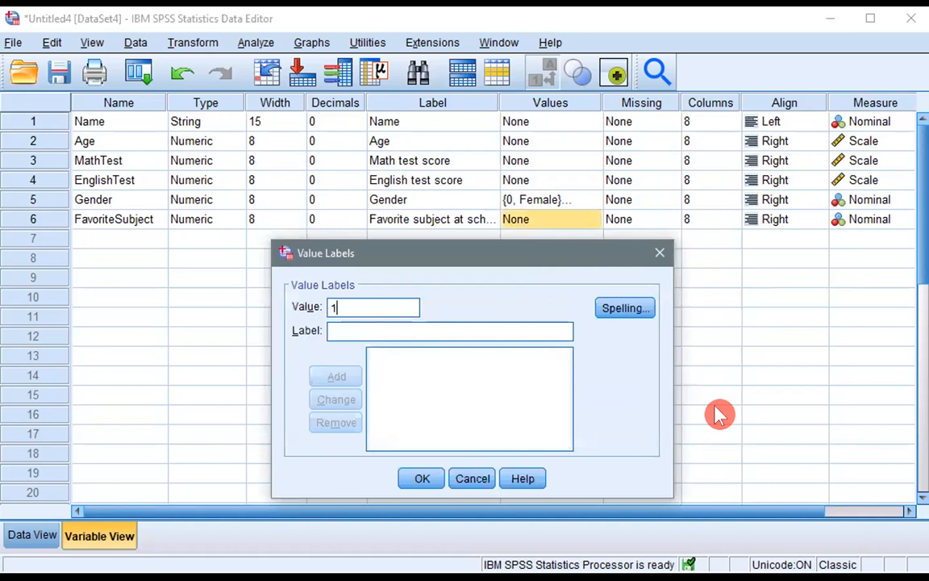
text(Math)
key(Return)
text(English)
key(Return)
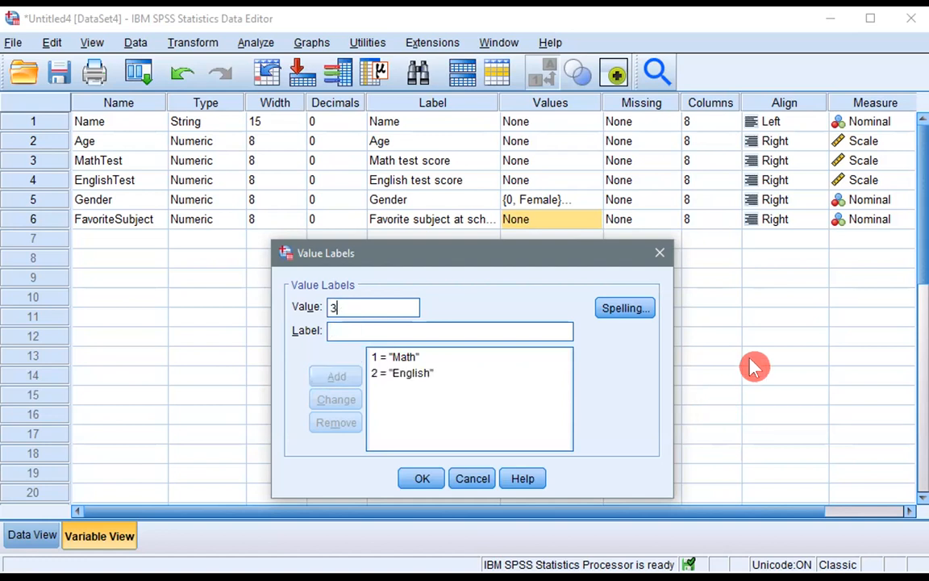
text(S)
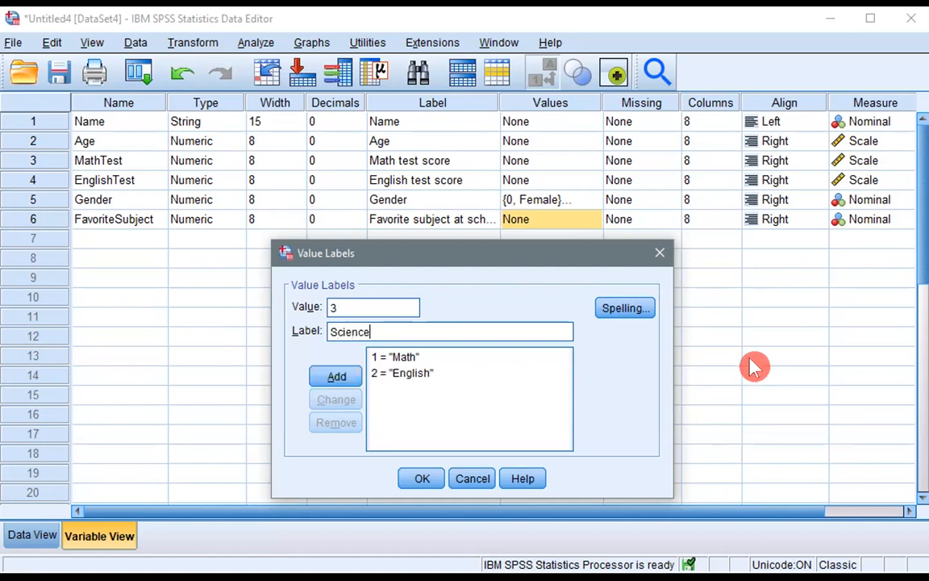
text(cience)
key(Return)
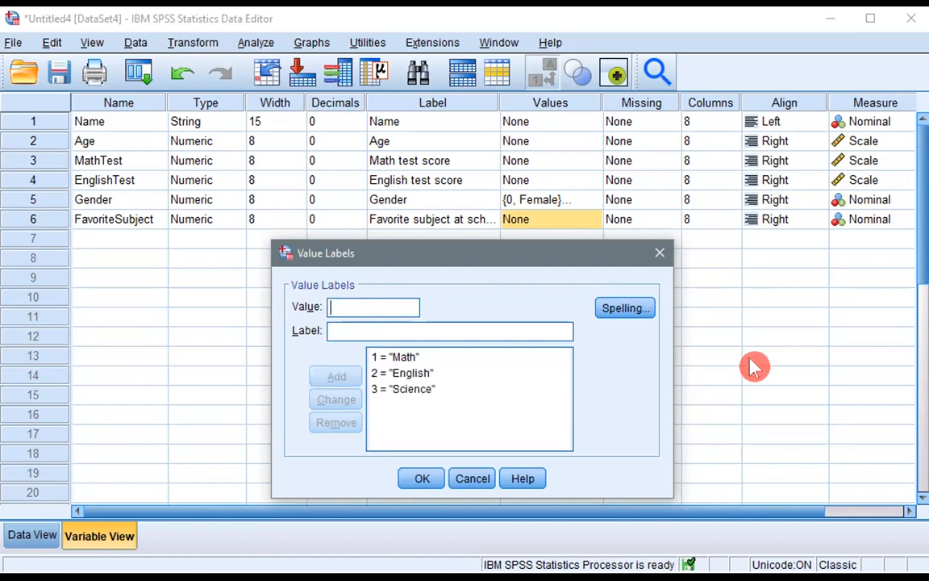
click(421, 479)
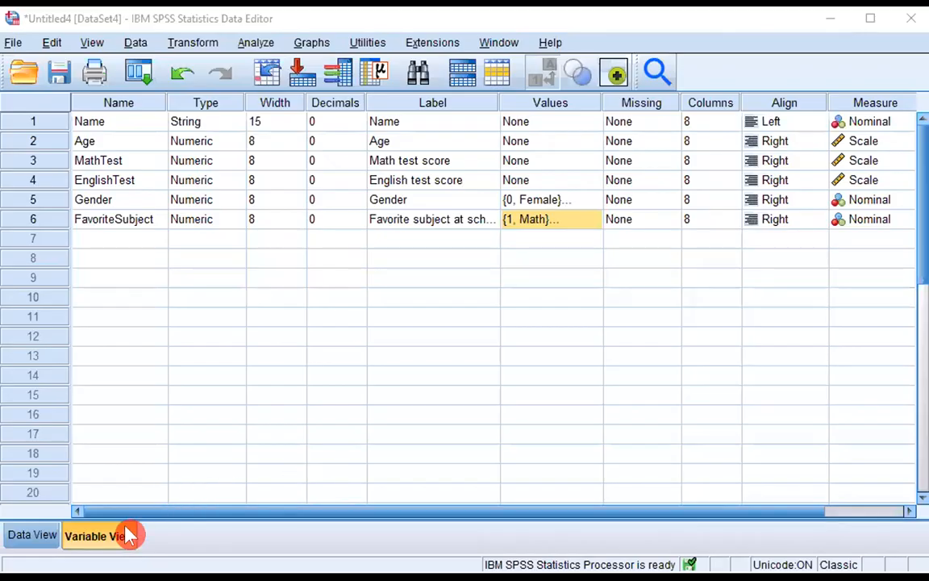
- Switch to the data sheet and widen the EnglishTest and FavoriteSubject columns so their full names fit on one line
click(29, 539)
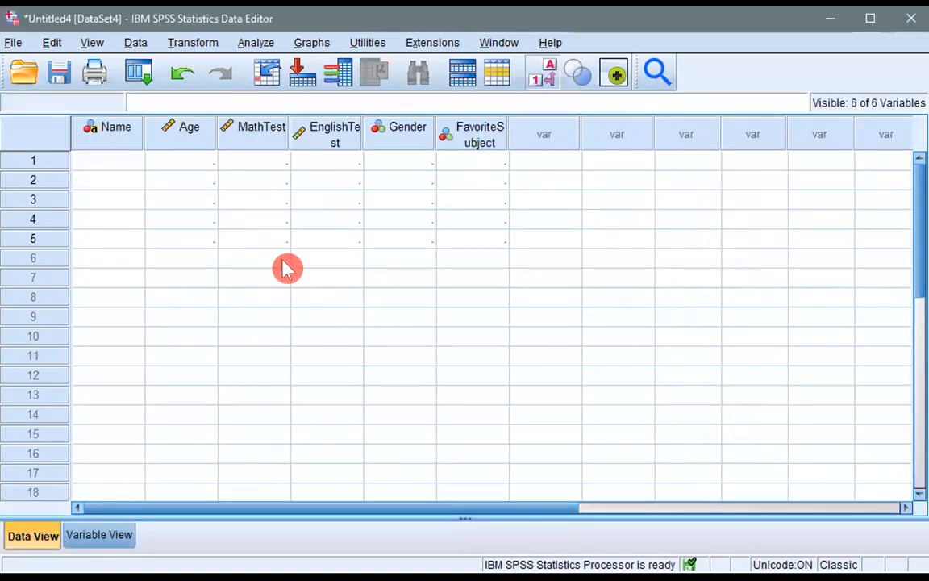
drag(361, 131, 387, 129)
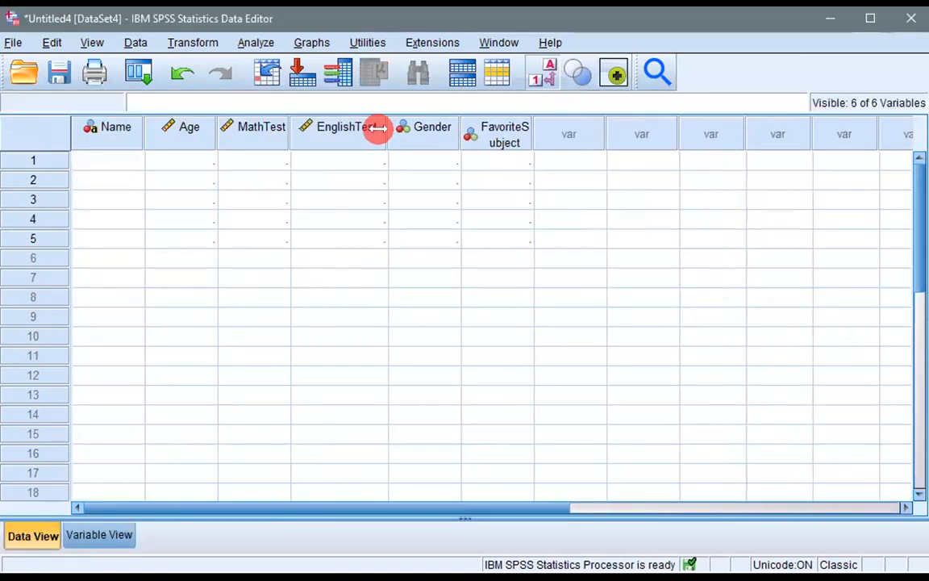
drag(521, 121, 570, 137)
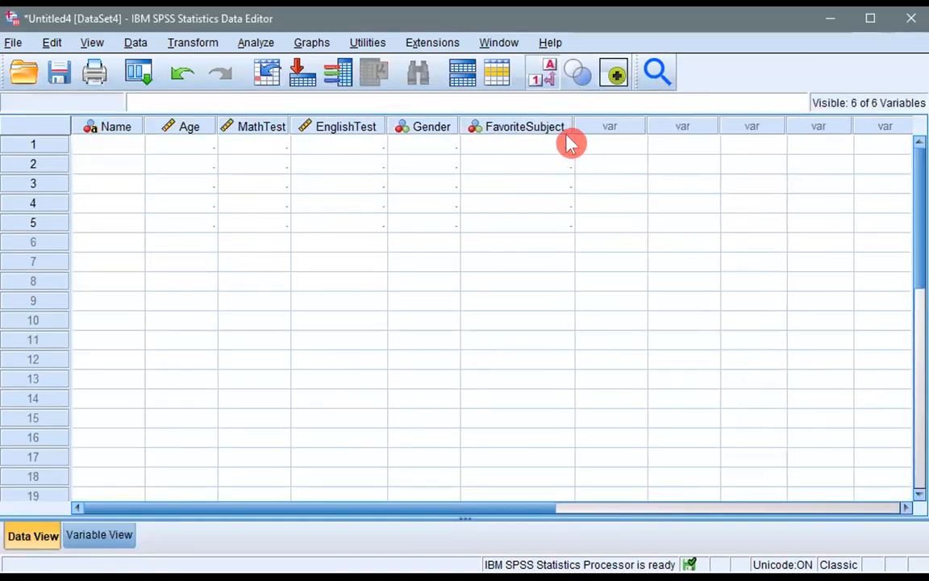
- Enter the five students' first names in rows 1 to 5 of the Name column
click(115, 146)
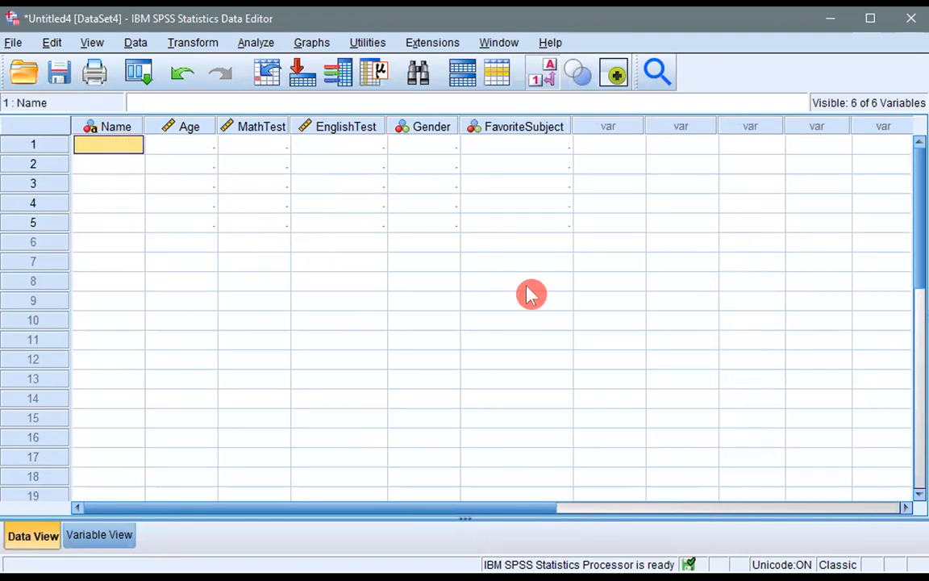
text(LeBron)
key(Return)
text(Magic)
key(Return)
text(Bird)
key(Return)
text(Michael)
key(Return)
text(Meag)
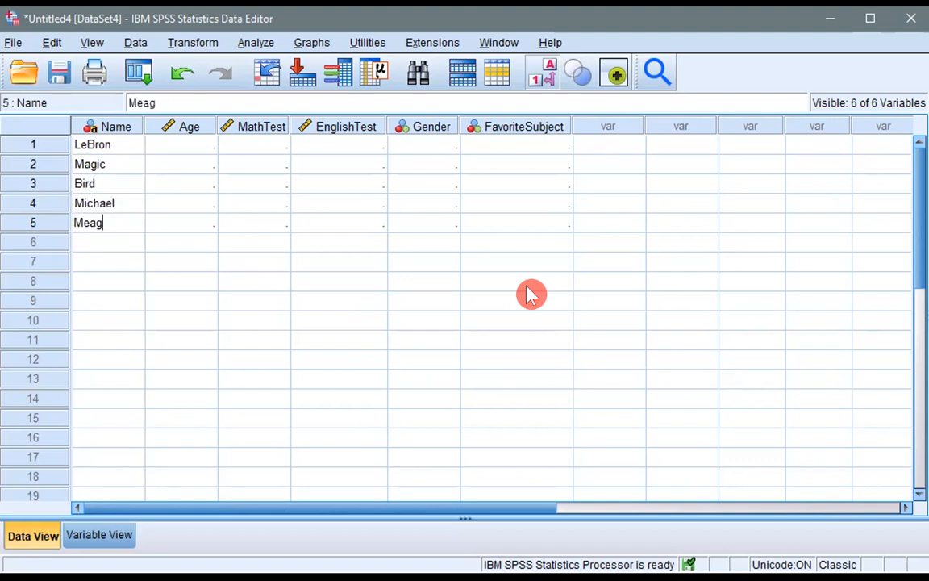
text(an)
key(Return)
- Enter the ages 14, 15, 16, 17 and 18 in rows 1 to 5 of the Age column
key(Right)
key(Up)
key(Up)
key(Up)
key(Up)
key(Up)
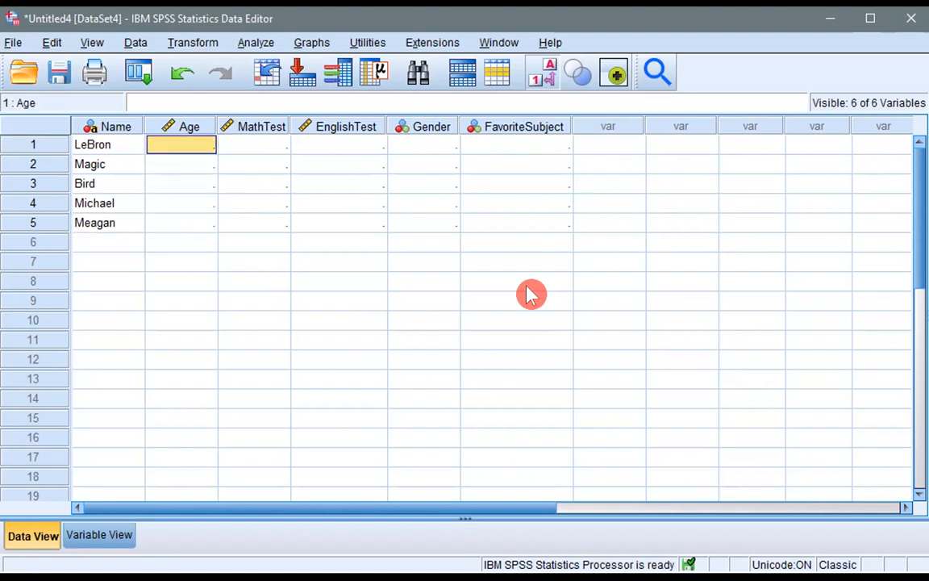
text(14)
key(Return)
text(15)
key(Return)
text(1)
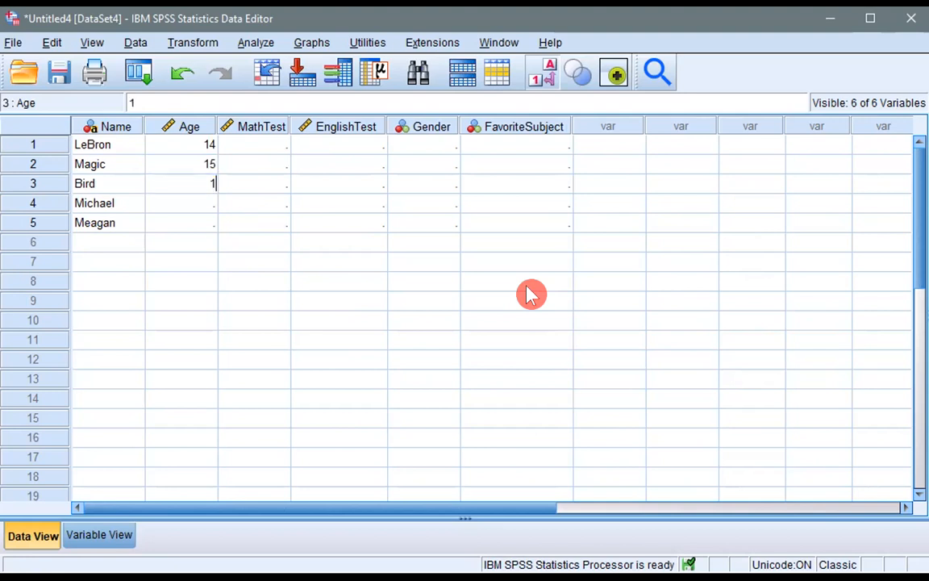
key(Return)
text(17)
key(Return)
text(1)
key(Return)
- Enter the scores 50, 60, 70, 80 and 90 in rows 1 to 5 of the MathTest column
key(Right)
key(Up)
key(Up)
key(Up)
key(Up)
key(Up)
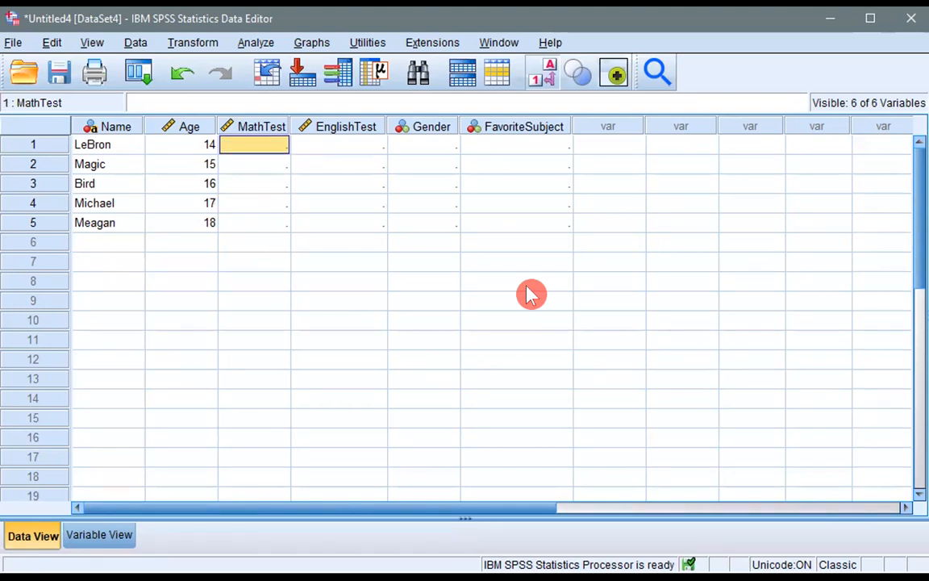
text(50)
key(Return)
text(60)
key(Return)
text(70)
key(Return)
text(80)
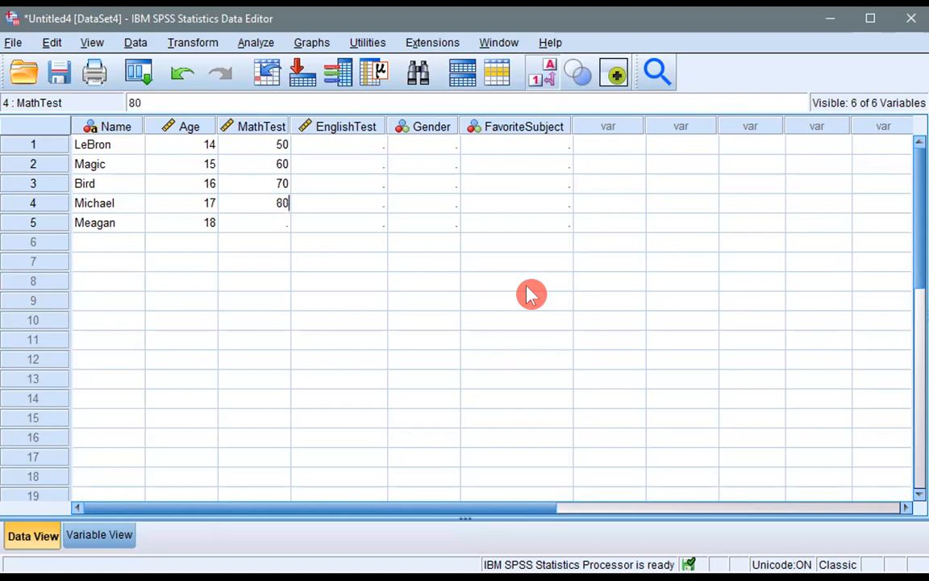
key(Return)
text(90)
- Enter the scores 60, 70, 80, 70 and 40 in rows 1 to 5 of the EnglishTest column
key(Tab)
key(Up)
key(Up)
key(Up)
key(Up)
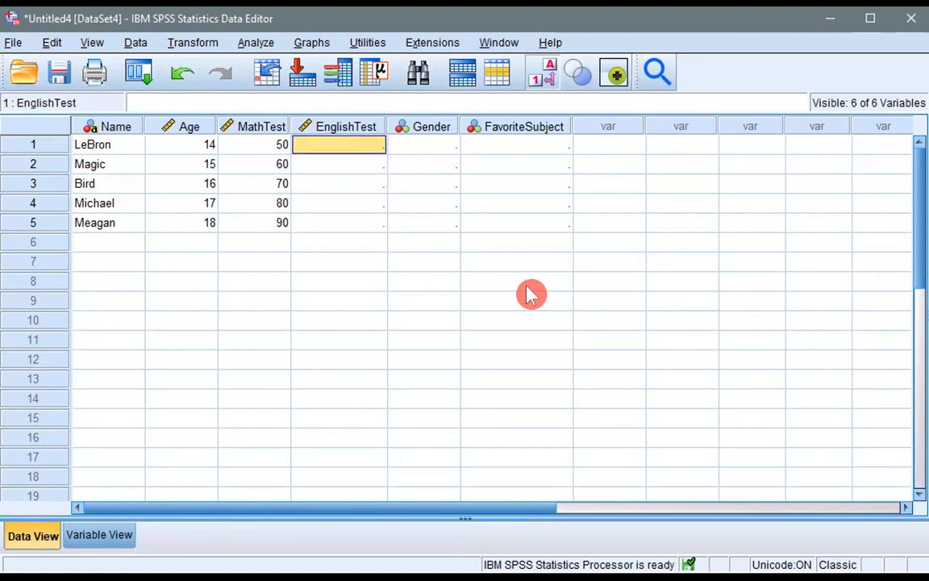
text(60)
key(Return)
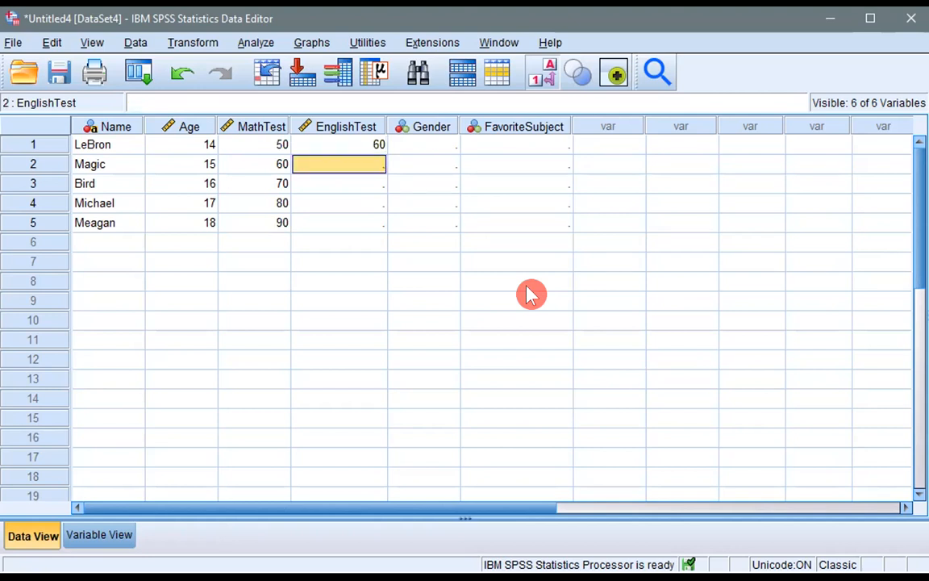
text(70)
key(Return)
text(80)
key(Return)
text(70)
key(Return)
text(4)
key(Return)
- Set Gender to Male for the students in rows 1 to 4
key(Right)
key(Up)
key(Up)
key(Up)
key(Up)
key(Up)
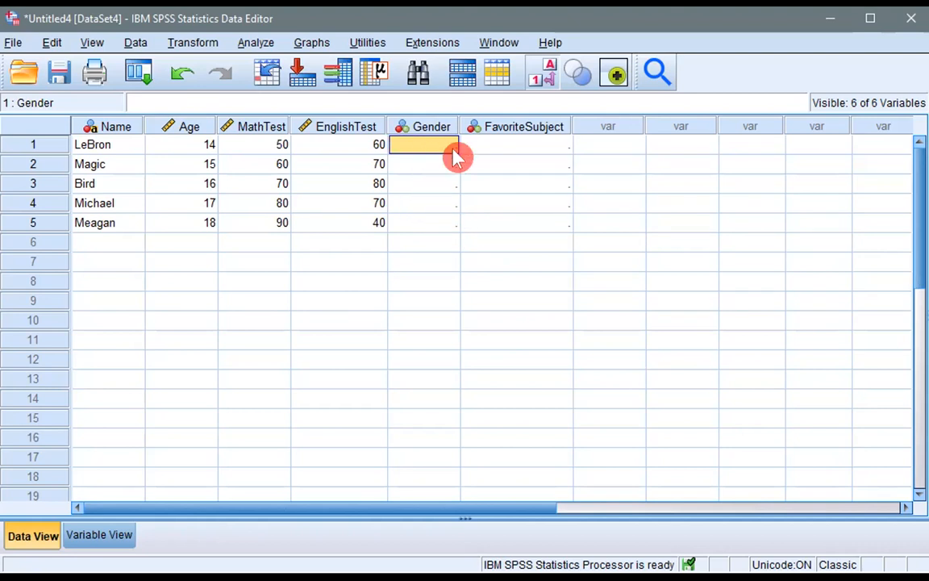
text(11)
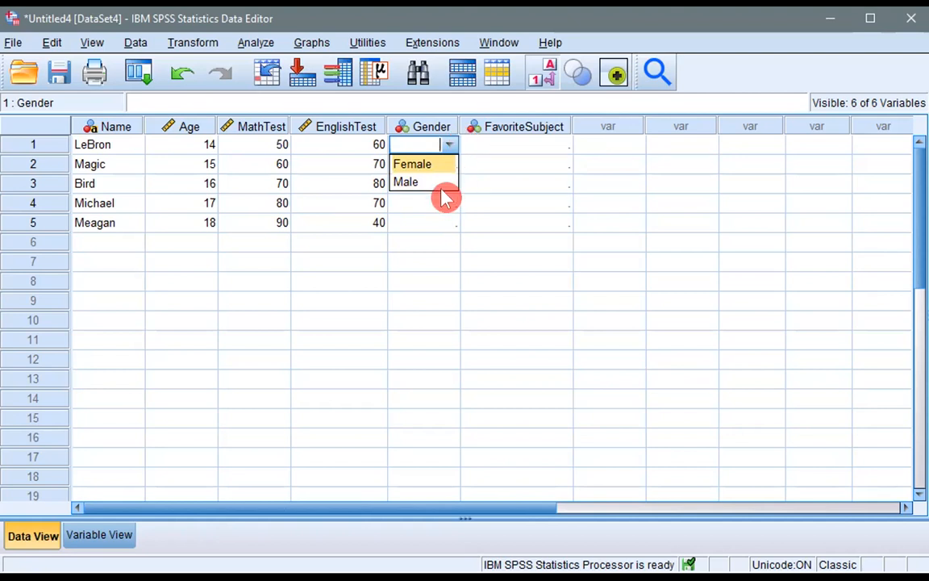
click(435, 182)
click(449, 167)
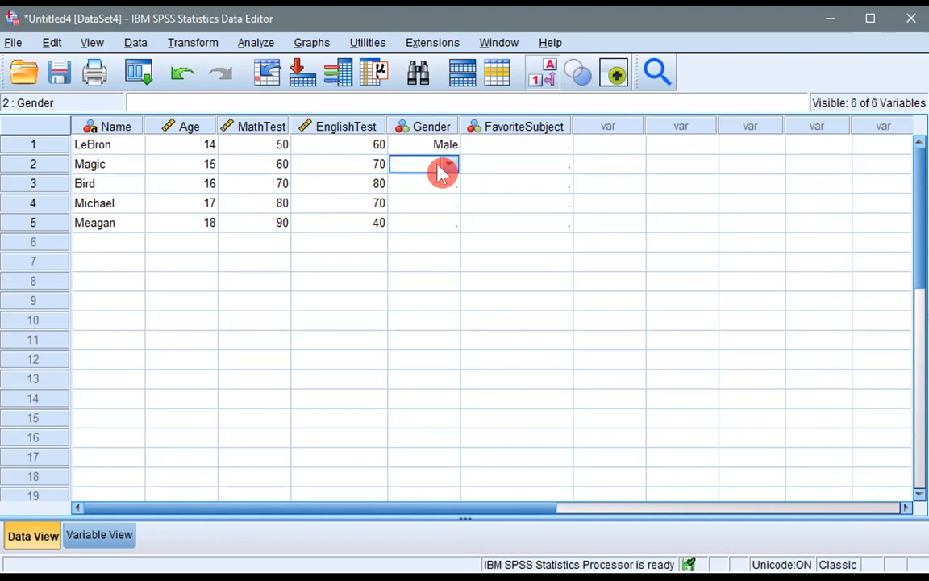
click(448, 166)
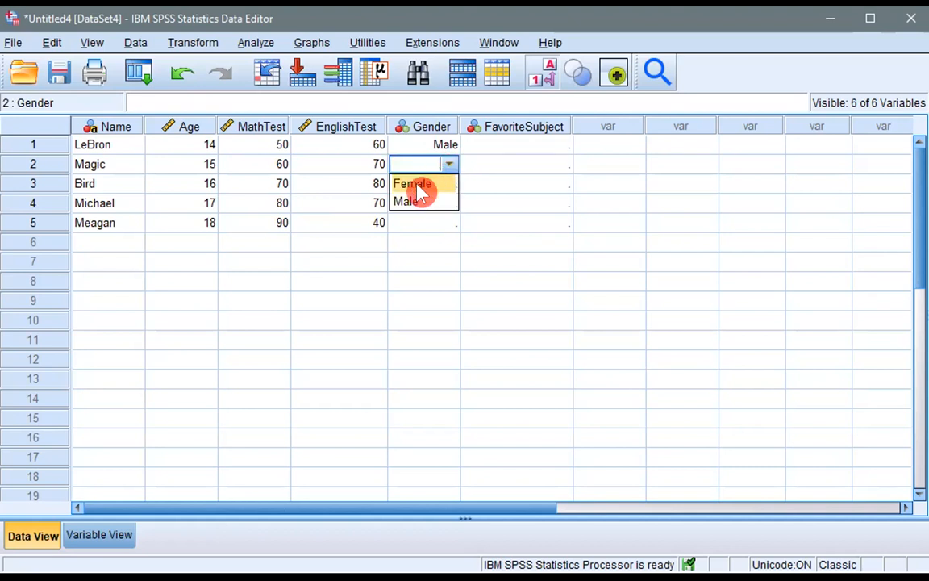
click(411, 203)
click(447, 183)
click(448, 185)
click(425, 221)
click(446, 204)
click(446, 206)
click(448, 206)
click(423, 239)
- Set Gender to Male for the student in row 5
click(448, 223)
click(448, 225)
click(449, 223)
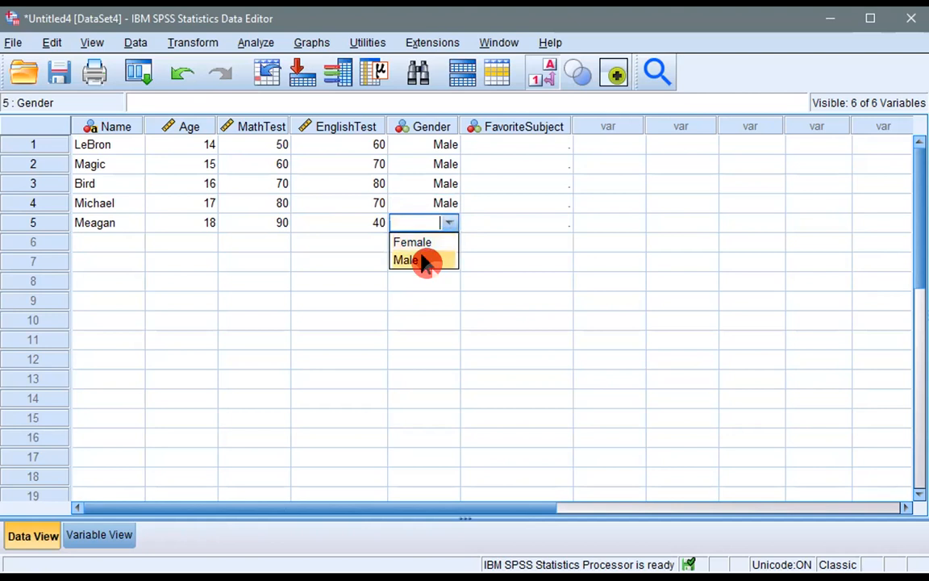
click(425, 259)
click(605, 242)
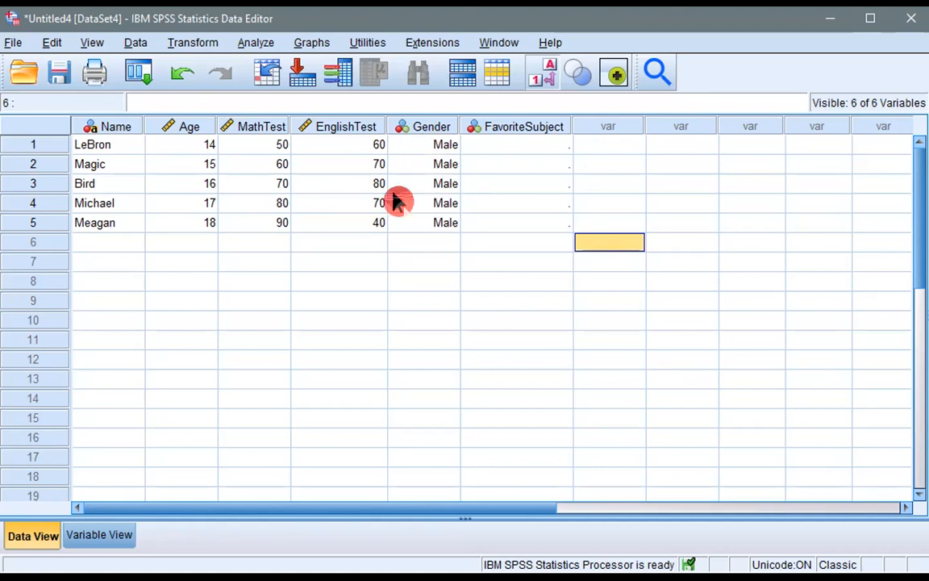
- Turn off the display of value labels and change Gender in row 5 to 0
click(92, 42)
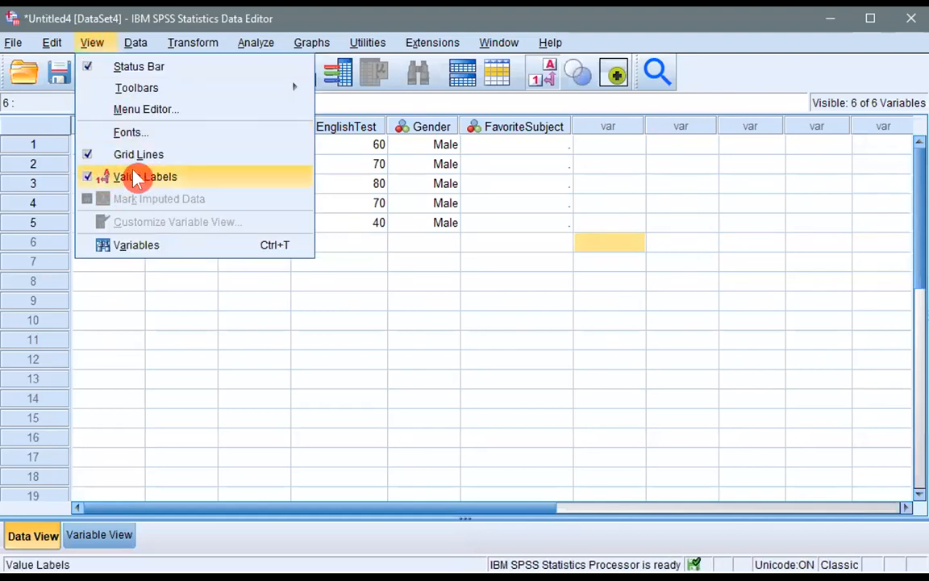
click(89, 178)
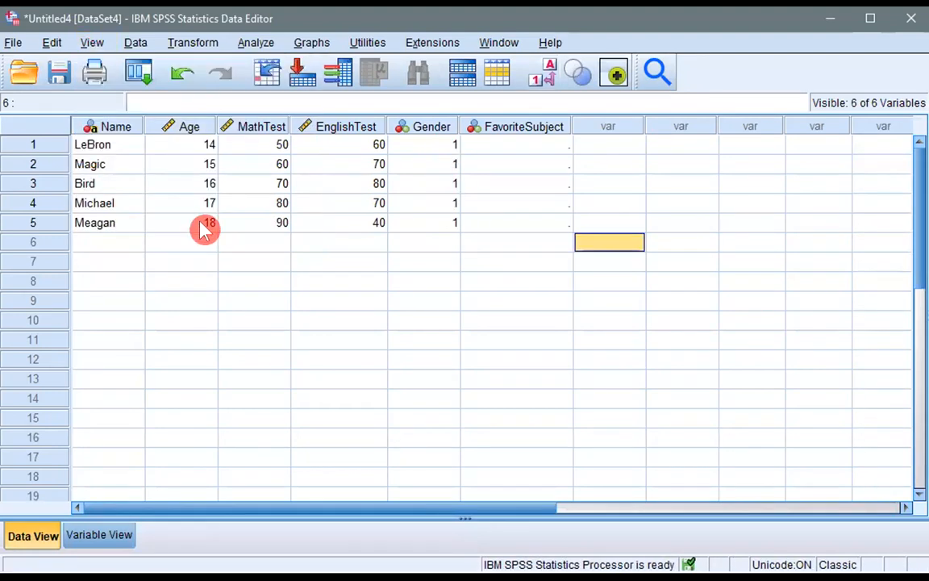
click(431, 228)
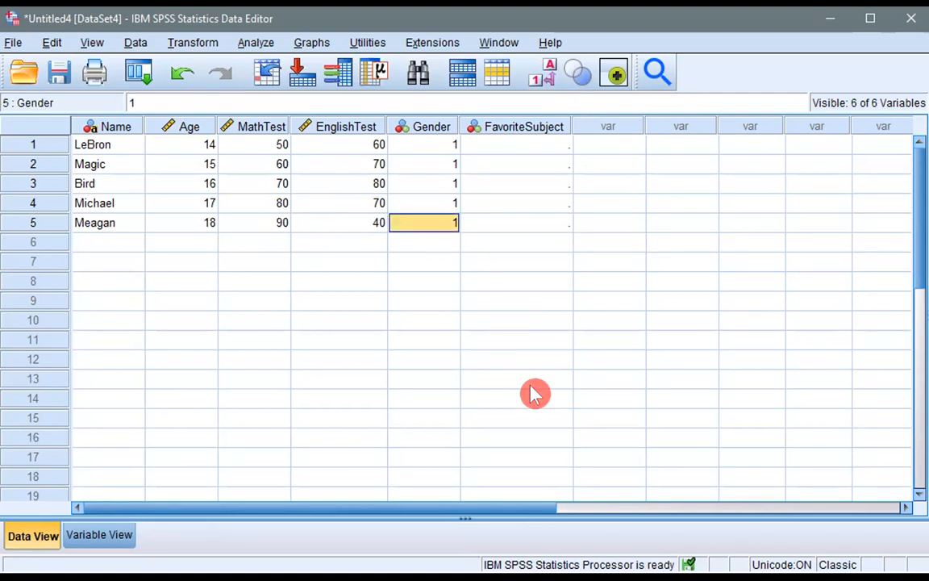
text(0)
key(Tab)
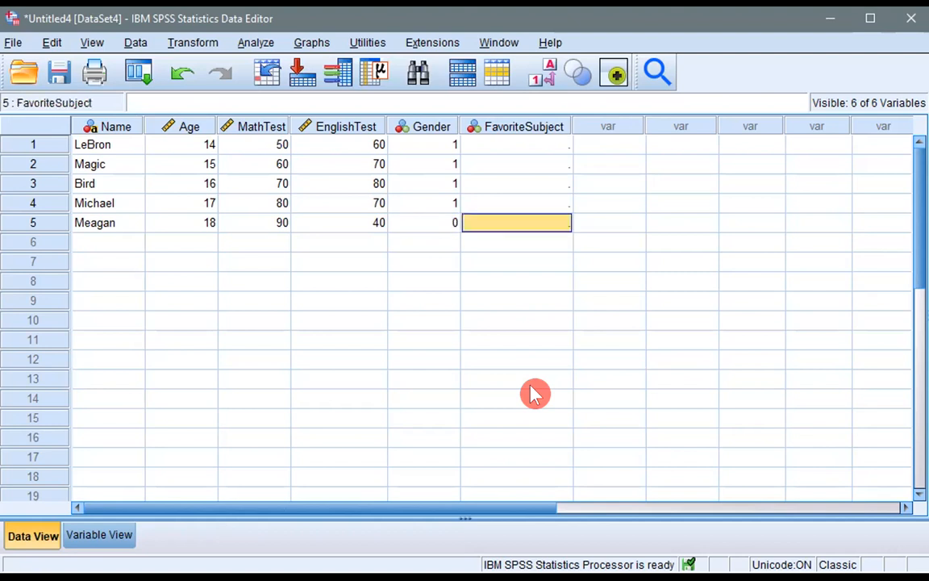
- Enter the codes 1, 2, 3, 1 and 2 in rows 1 to 5 of FavoriteSubject and turn the value labels back on
click(512, 147)
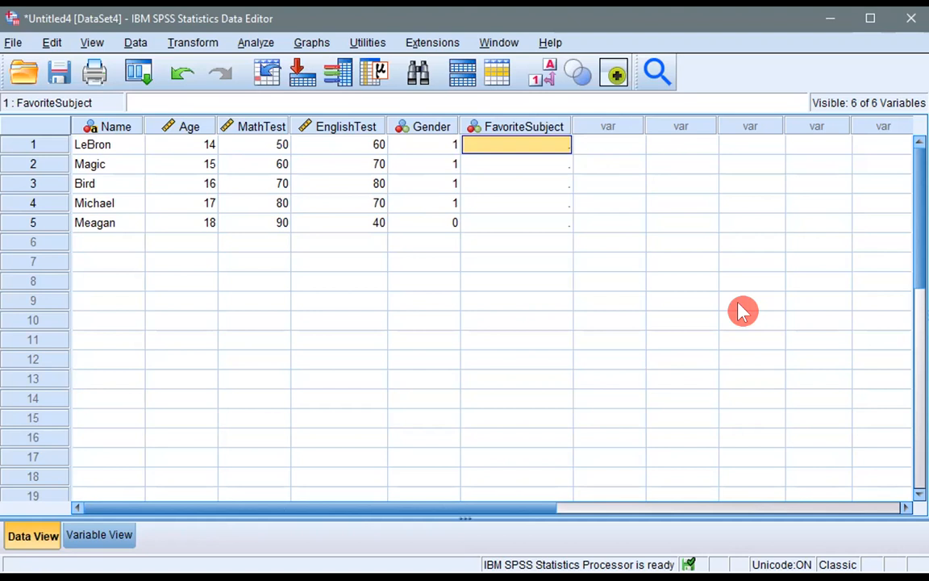
text(1)
key(Return)
text(2)
key(Return)
text(3)
key(Return)
text(1)
key(Return)
text(2)
key(Return)
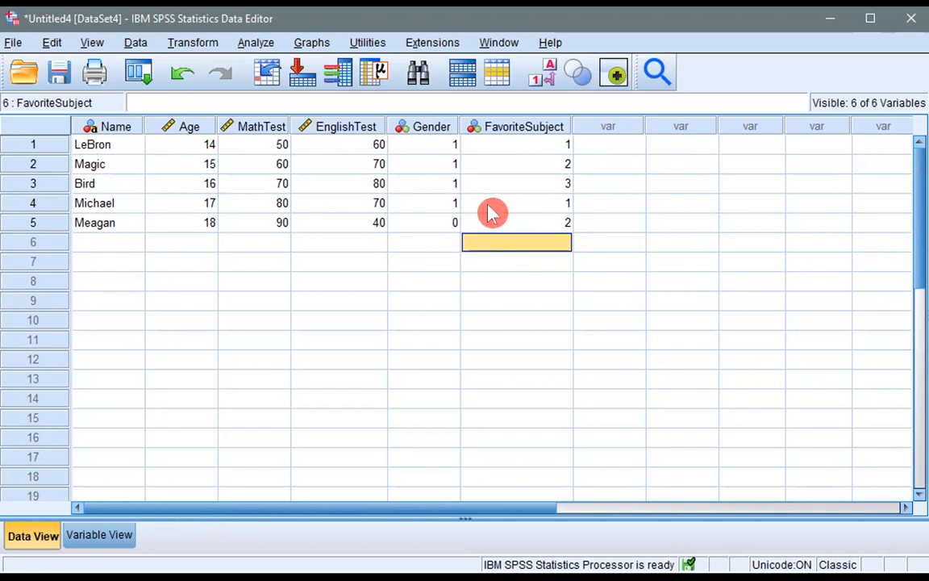
click(90, 45)
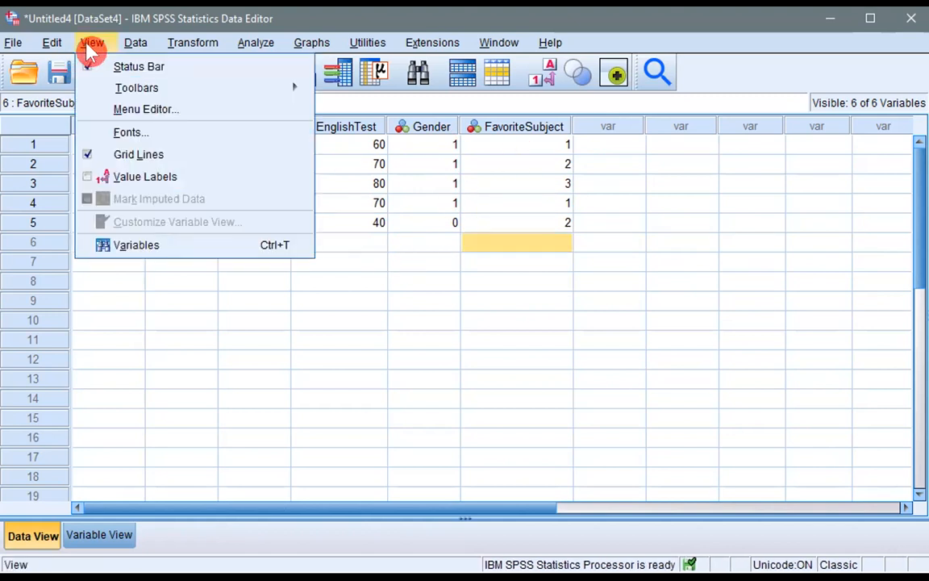
click(89, 181)
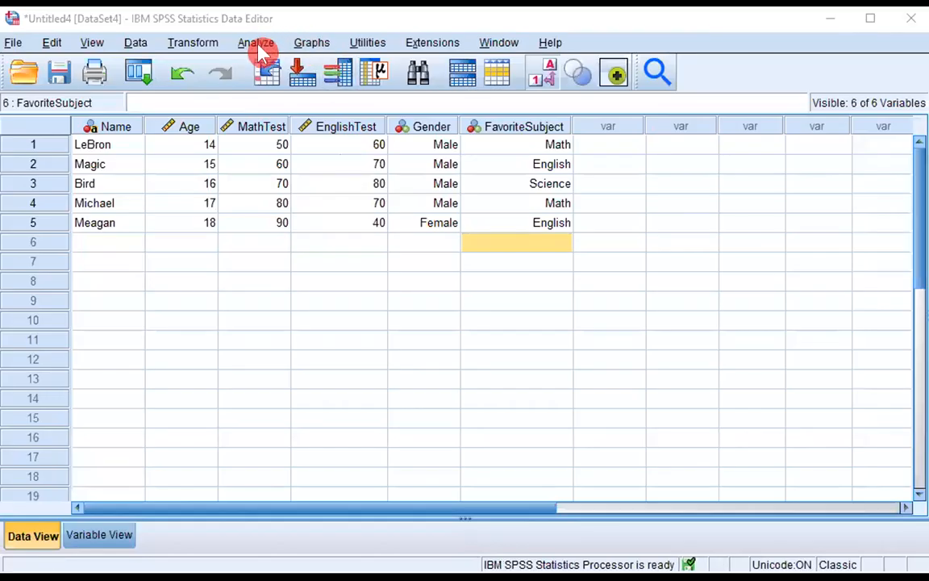
- Start a Frequencies analysis with Gender and Favorite subject at school as its variables
click(259, 45)
mouse_move(379, 136)
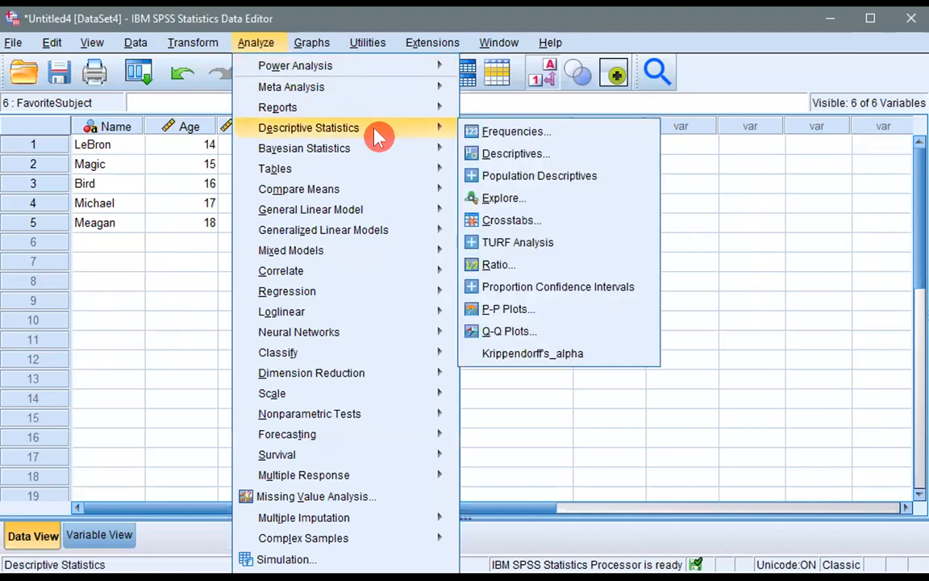
click(511, 139)
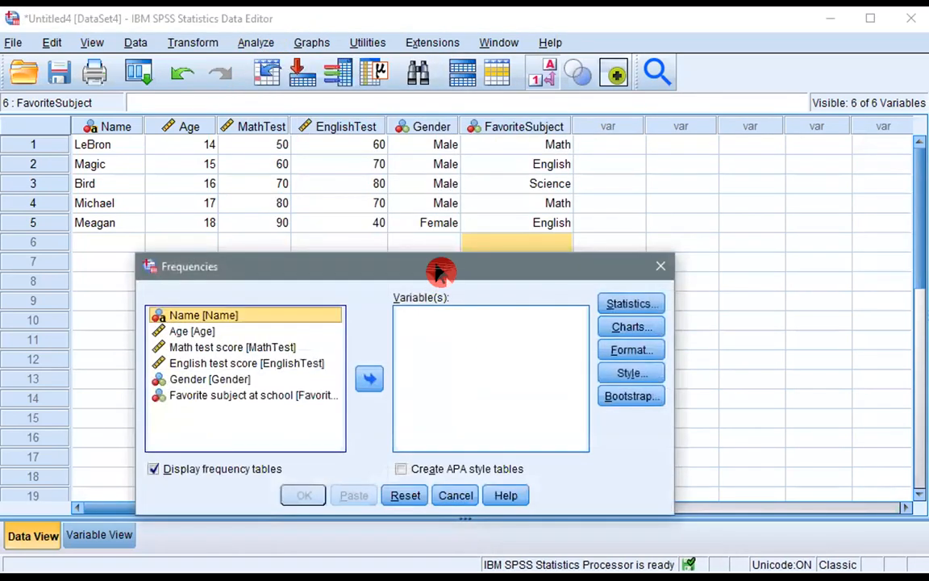
drag(426, 268, 417, 245)
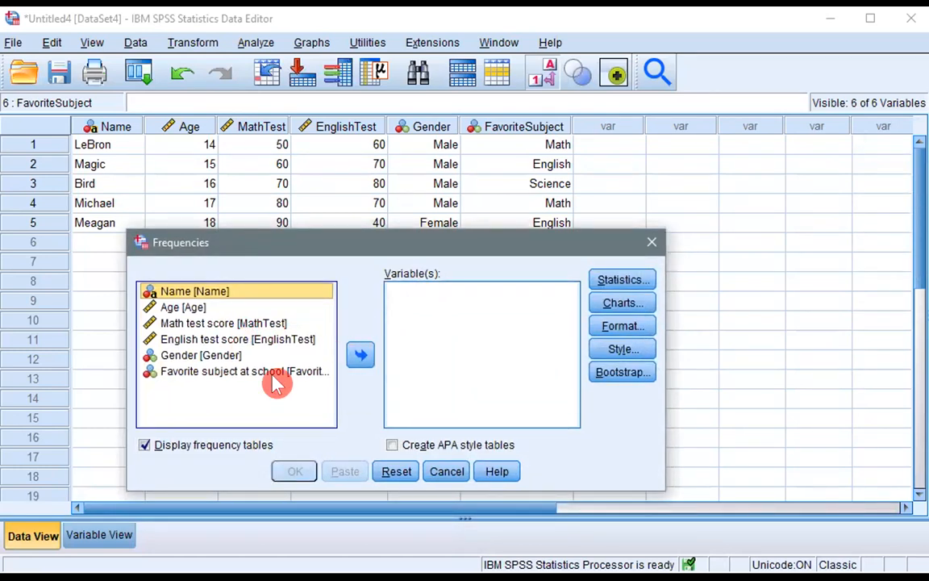
click(204, 356)
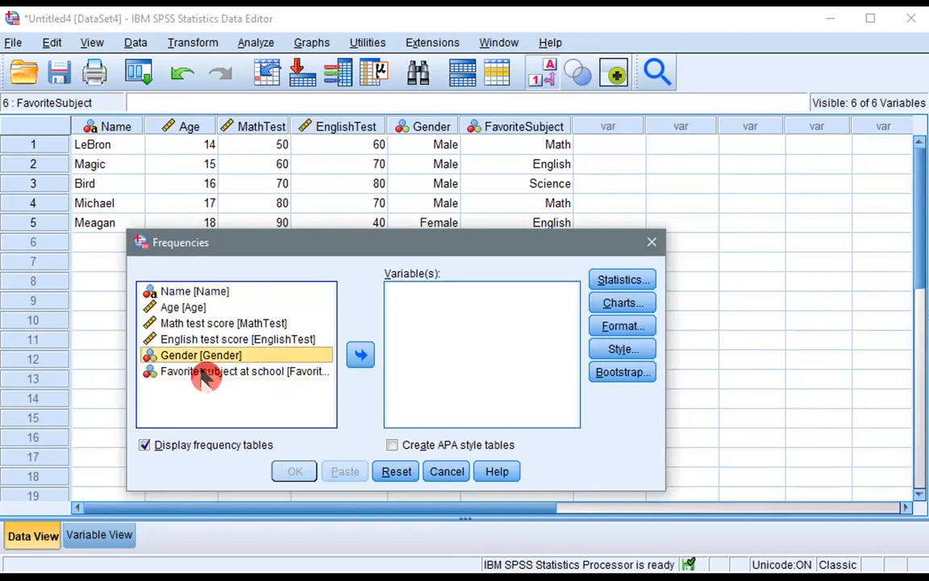
shift+click(209, 371)
drag(218, 371, 287, 360)
click(359, 359)
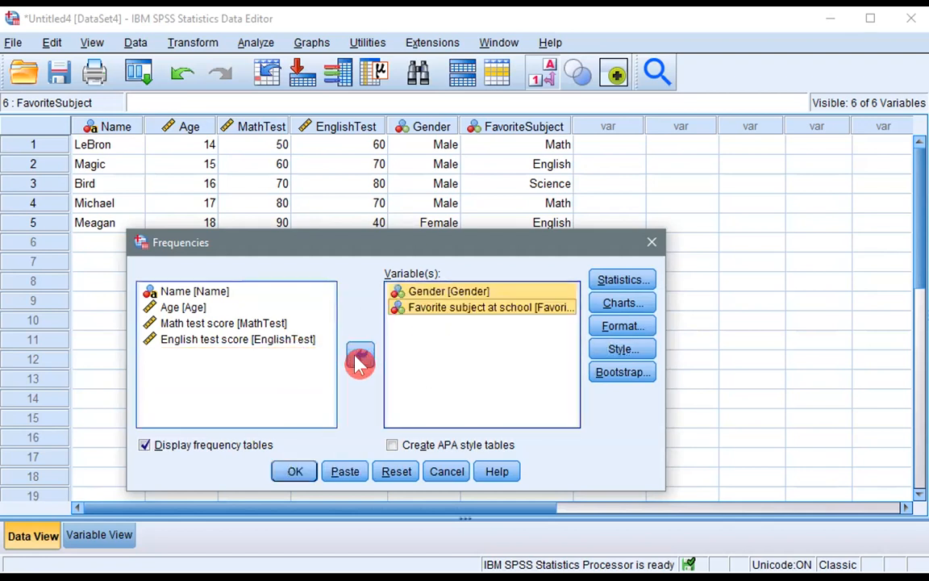
- Review the optional statistics offered for the Frequencies analysis without selecting any
click(613, 281)
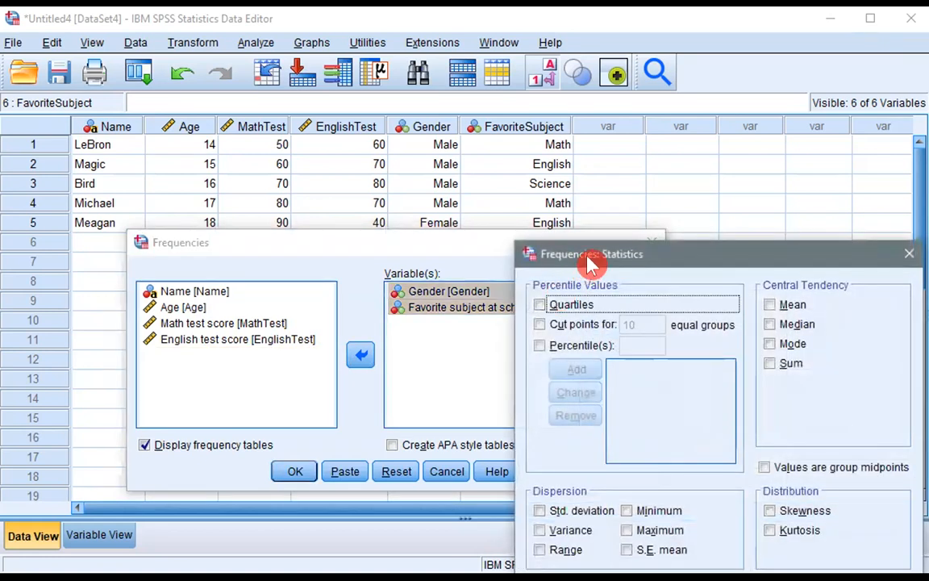
drag(587, 253, 434, 183)
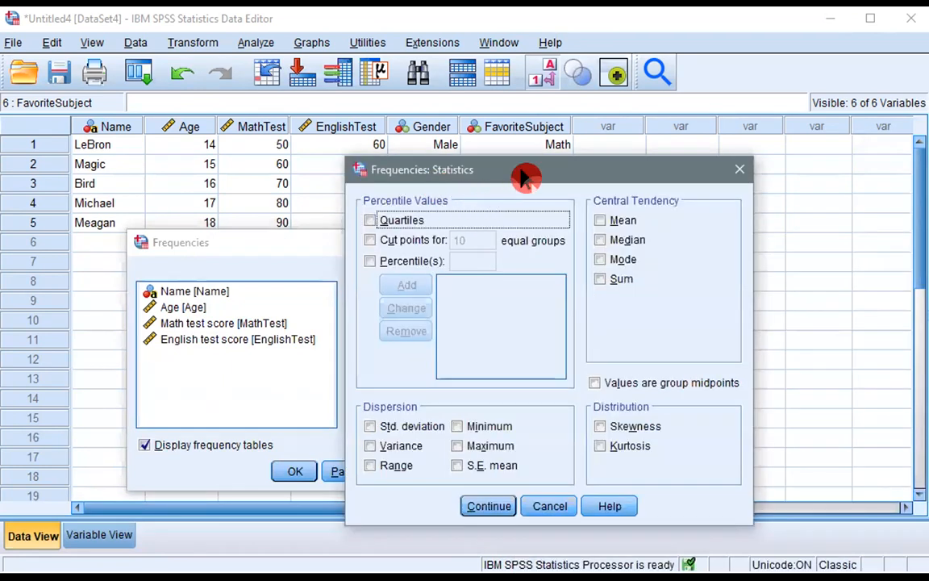
drag(523, 173, 594, 181)
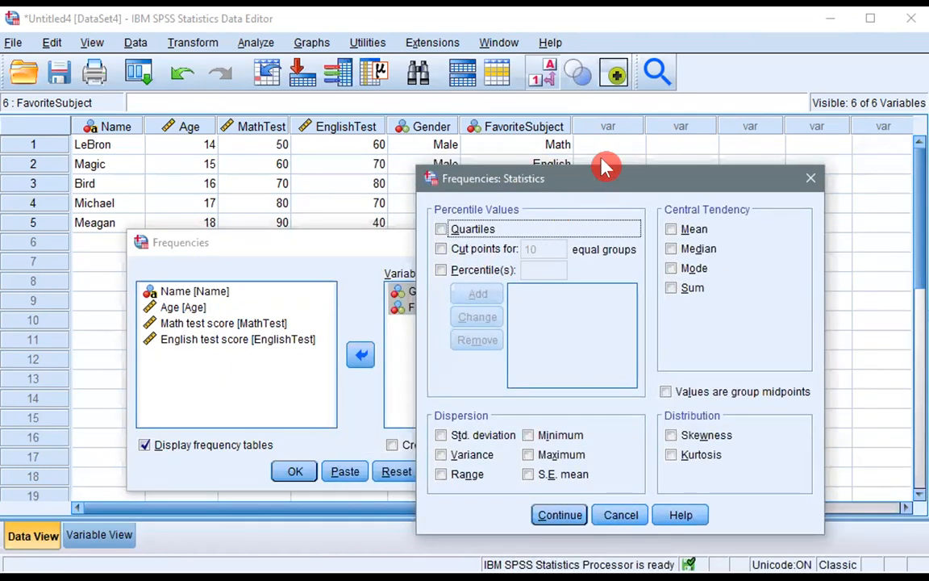
drag(492, 186, 521, 167)
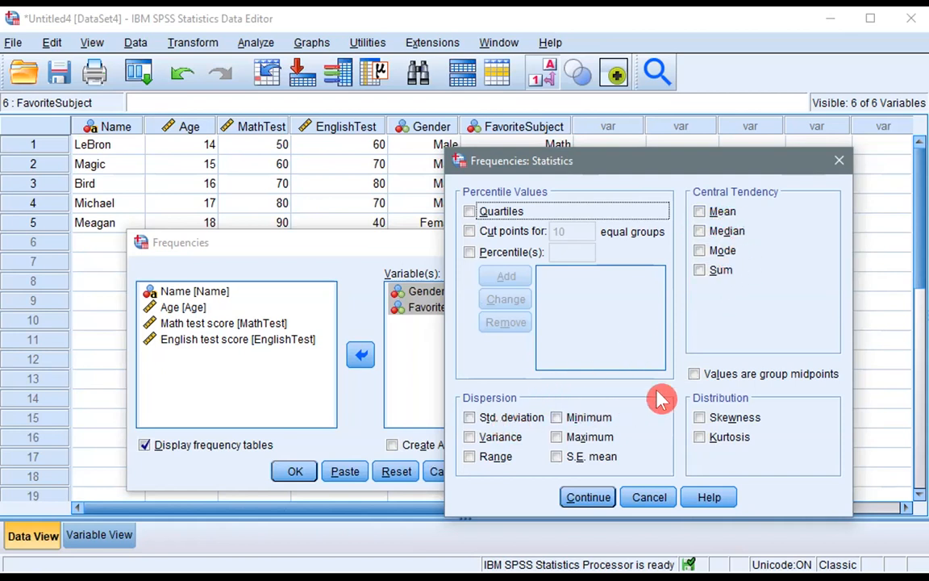
click(589, 496)
- Confirm pie charts with percentages as chart values and run the Frequencies analysis
click(623, 305)
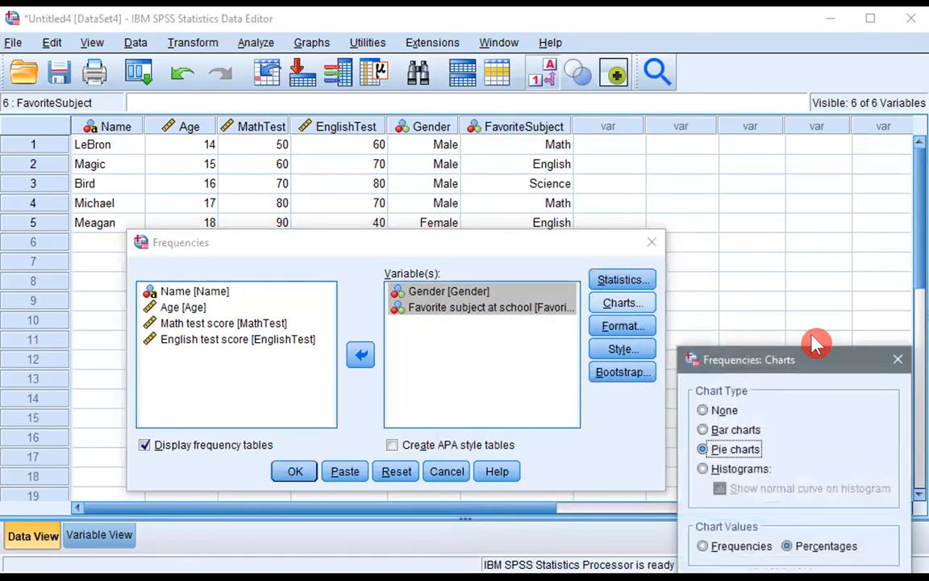
drag(830, 356, 725, 247)
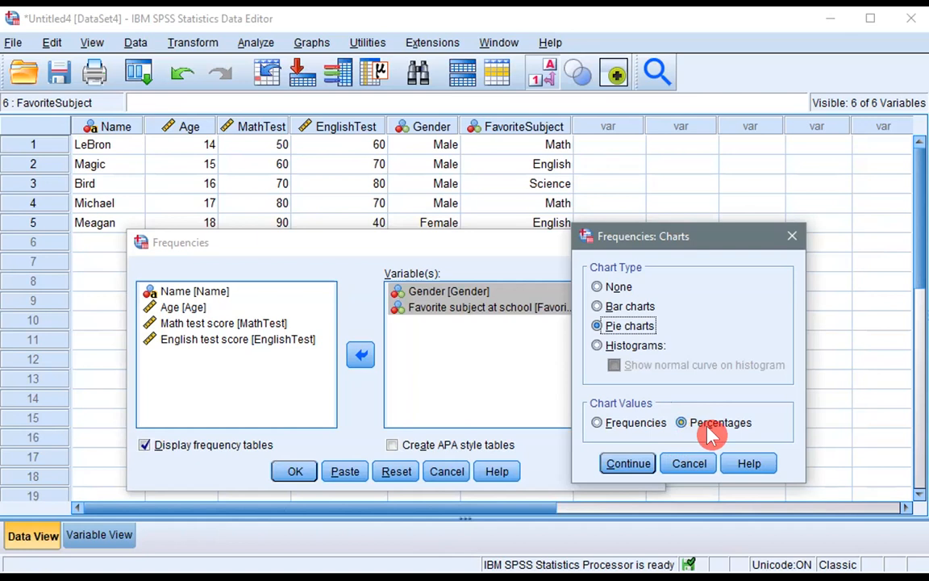
click(633, 464)
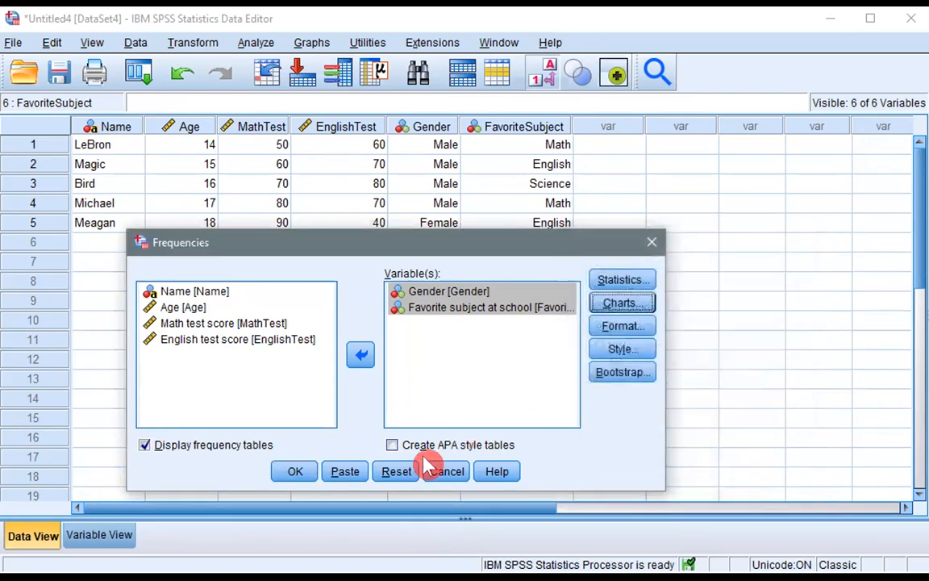
click(289, 476)
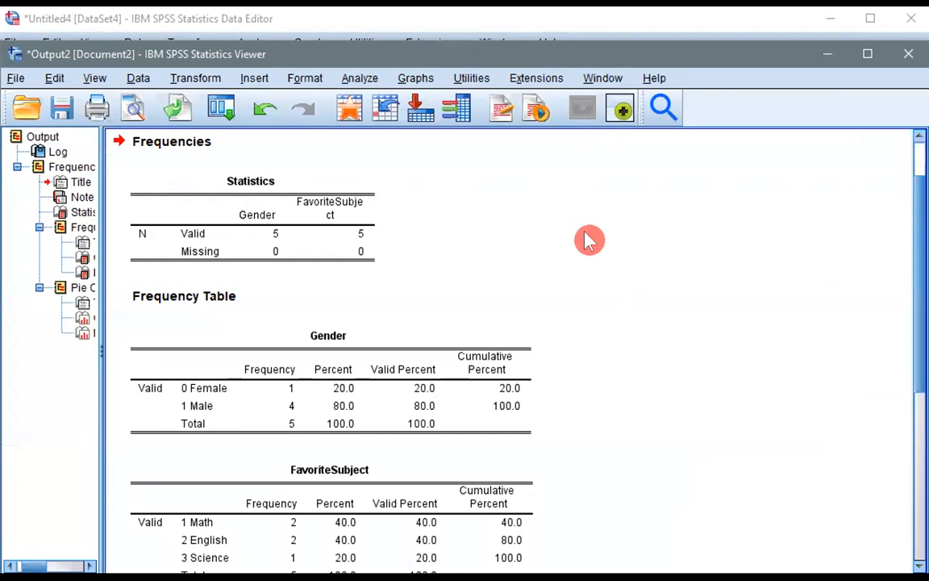
- Examine the frequency tables for Gender and FavoriteSubject in the output
scroll(628, 314, down, 3)
click(476, 310)
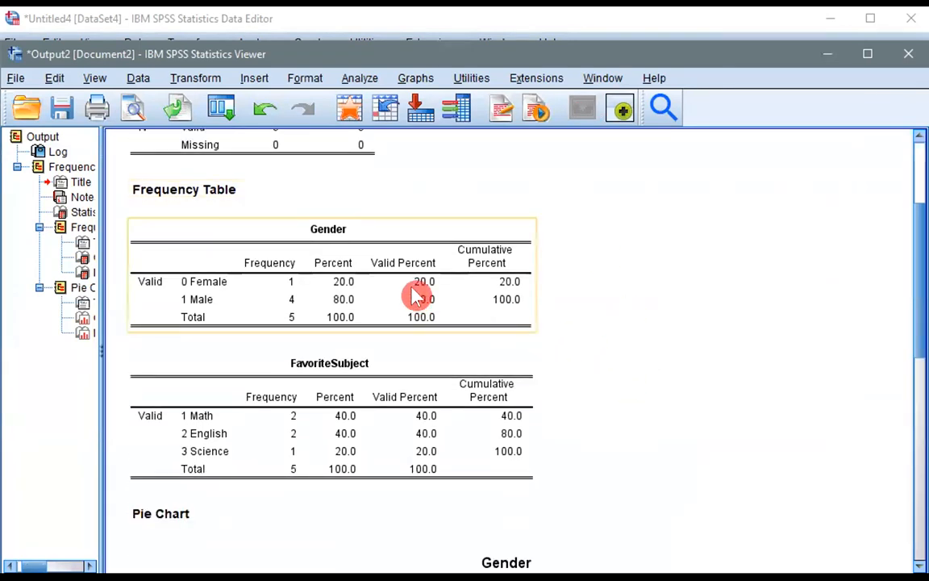
click(359, 366)
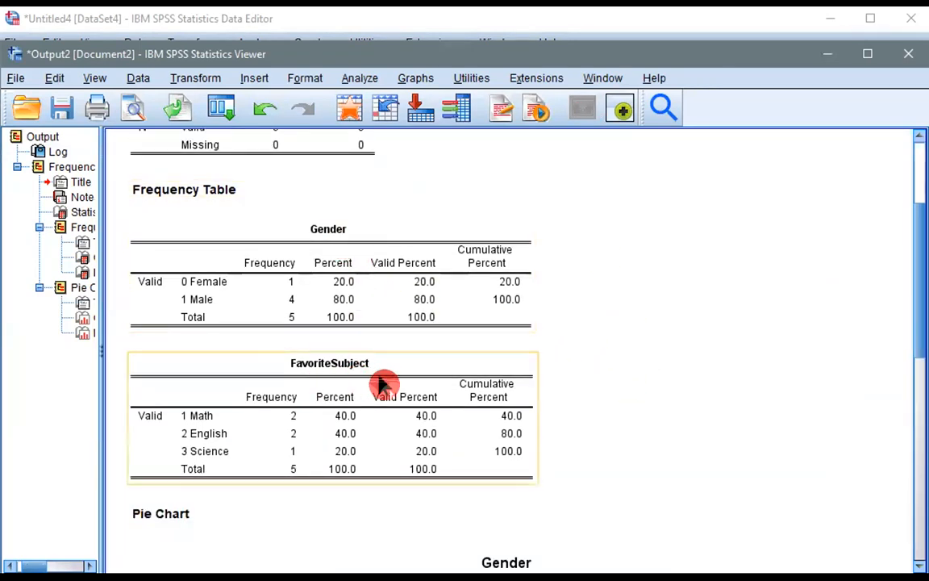
scroll(643, 336, down, 8)
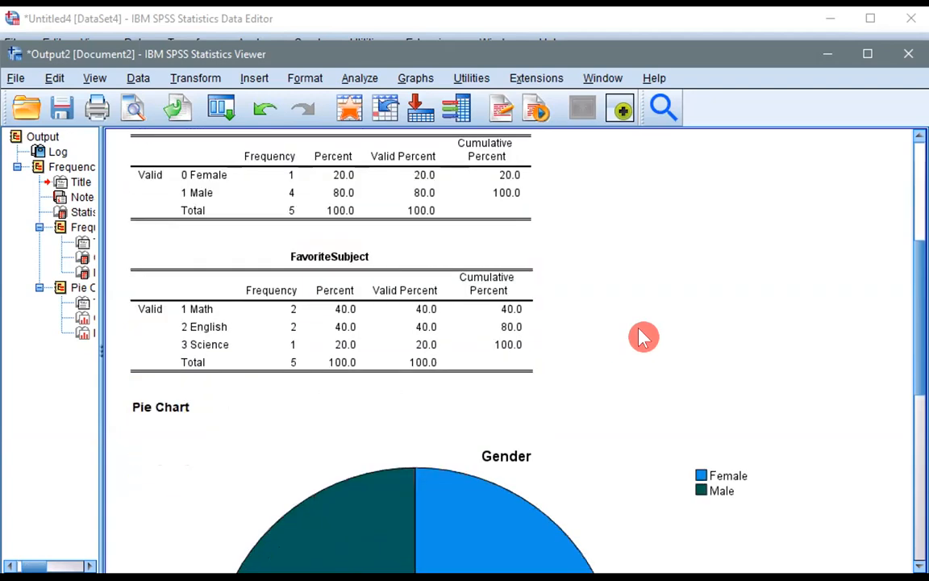
- Examine the pie charts for Gender and Favorite subject at school in the output
click(644, 338)
scroll(643, 336, down, 10)
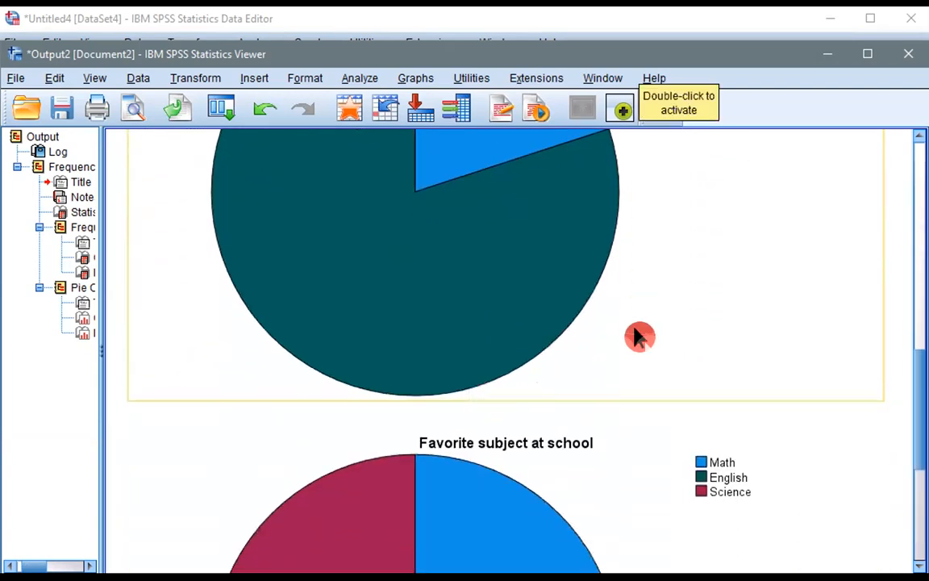
scroll(641, 336, up, 5)
scroll(640, 335, up, 5)
scroll(640, 337, down, 14)
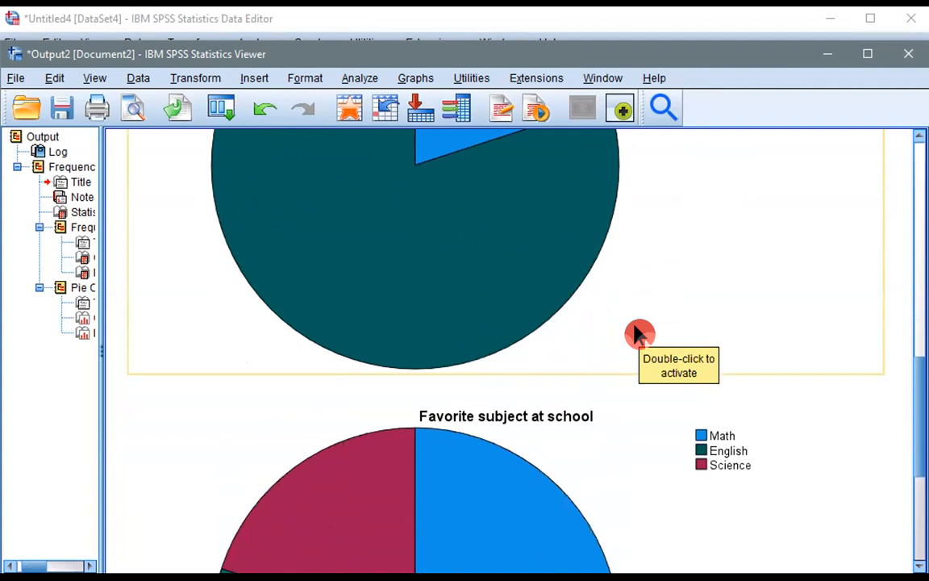
scroll(560, 334, down, 2)
scroll(549, 357, up, 12)
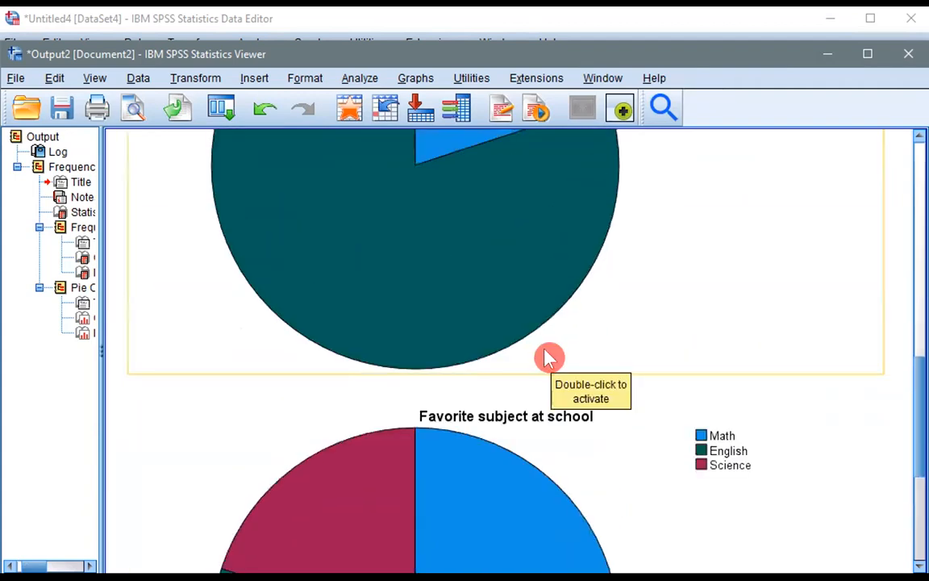
scroll(660, 370, up, 2)
scroll(675, 370, down, 2)
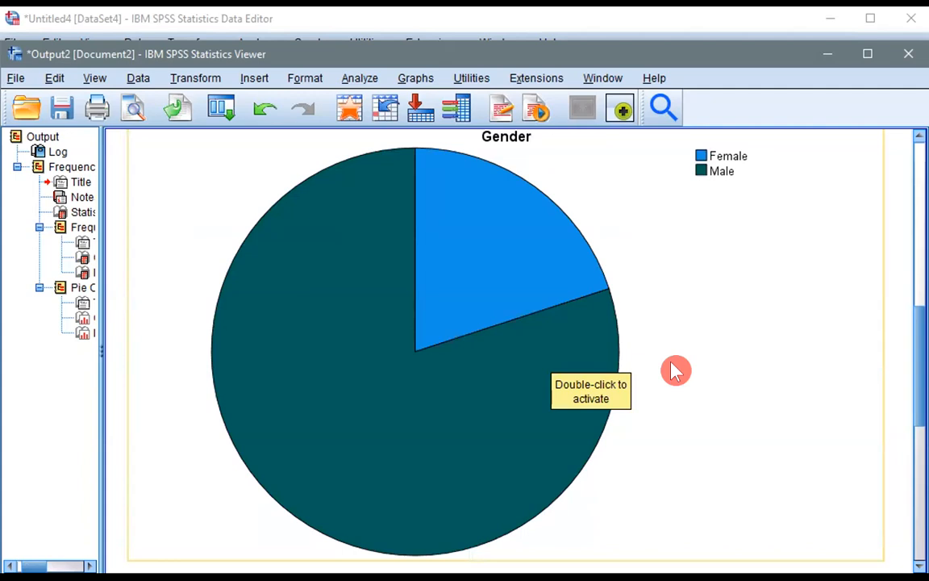
- Open the Gender pie chart for editing and show data labels with the percentages on its slices
double_click(480, 282)
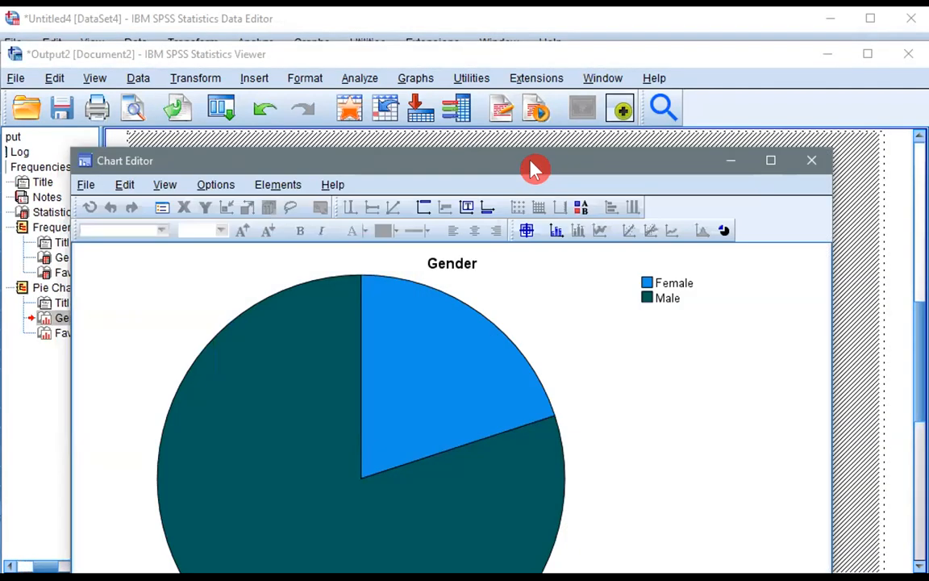
drag(533, 170, 560, 7)
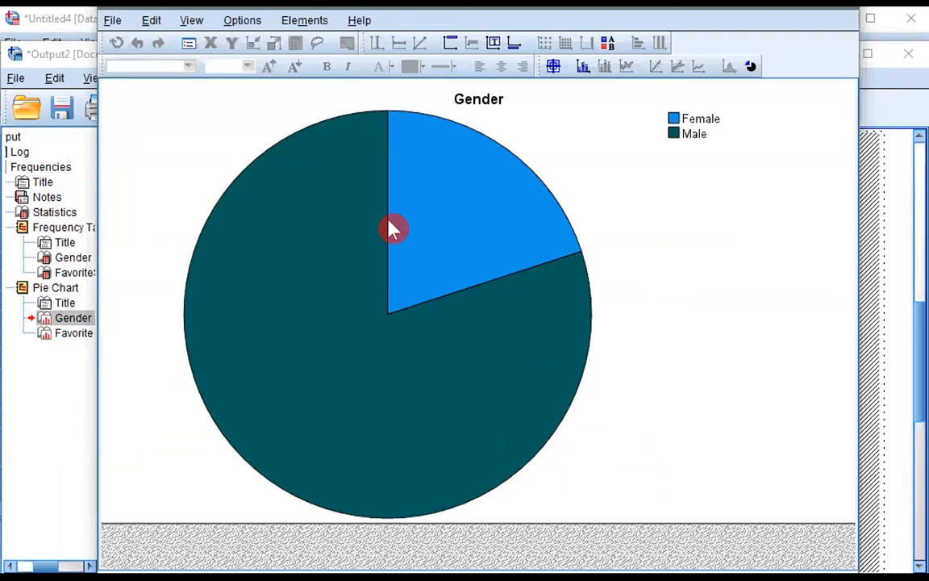
double_click(430, 216)
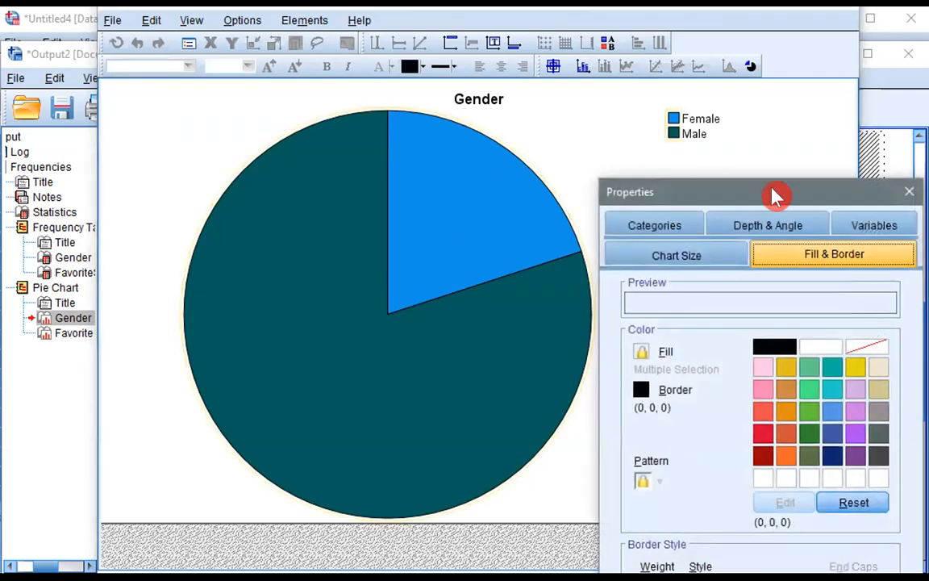
drag(771, 187, 744, 64)
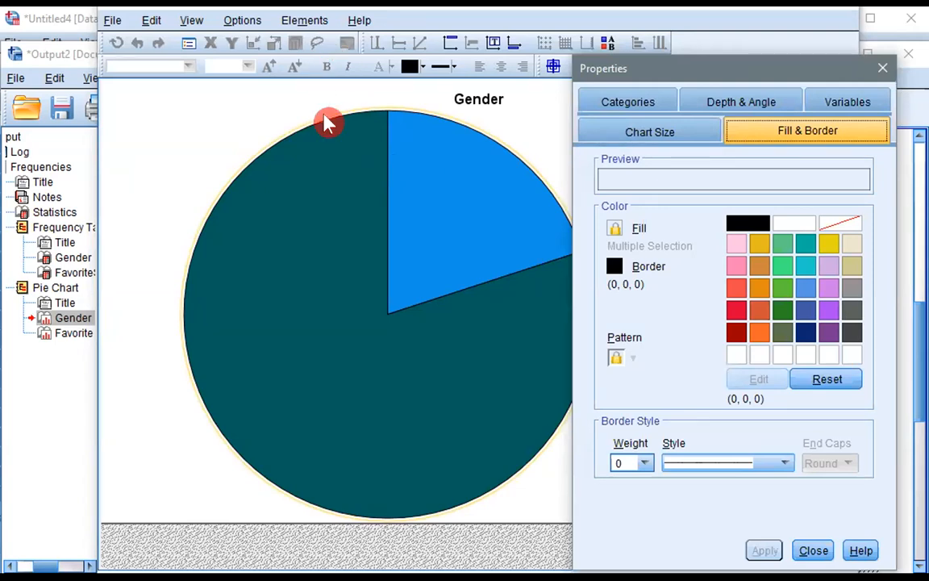
click(305, 22)
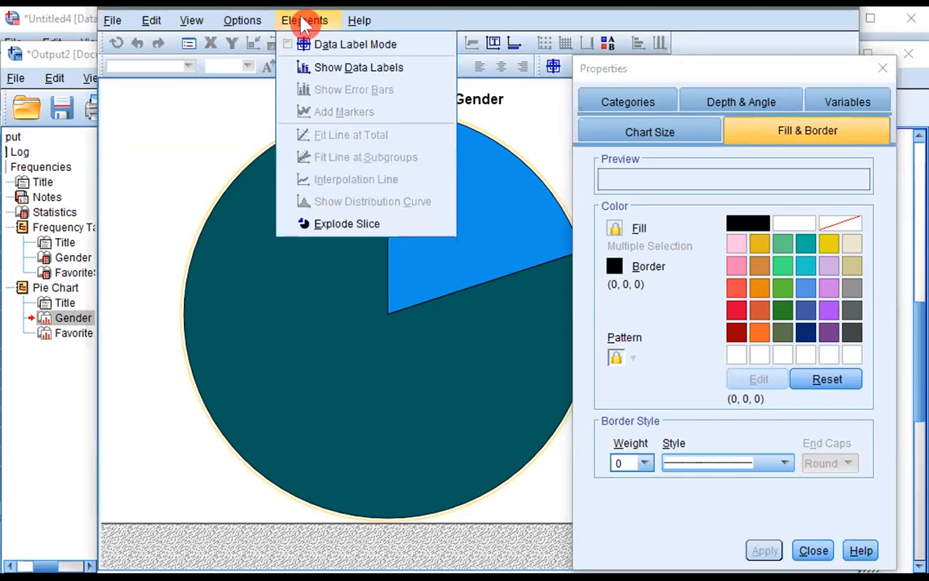
click(335, 69)
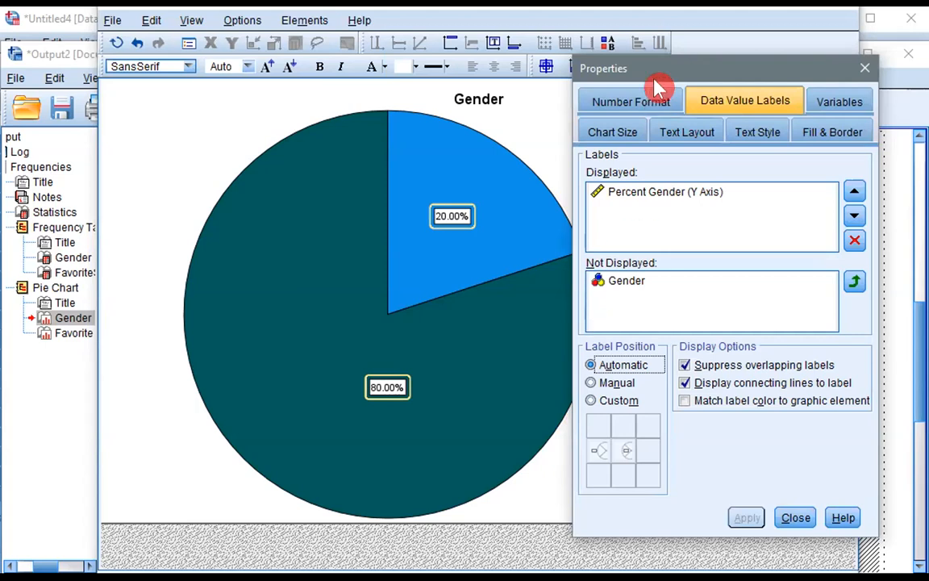
- Add the Gender category to the pie chart's displayed data labels alongside the percent, and apply the change
drag(666, 70, 696, 67)
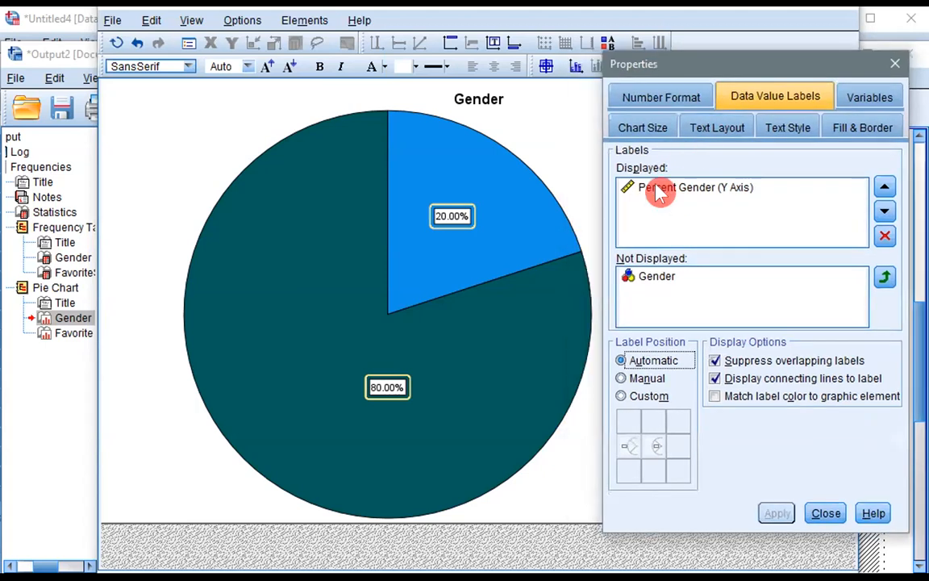
click(655, 279)
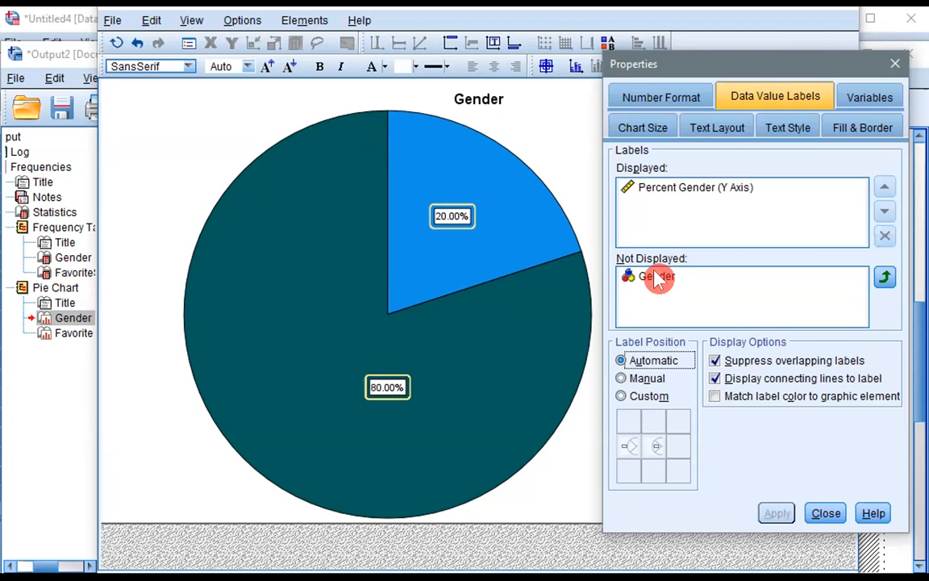
click(658, 277)
click(885, 277)
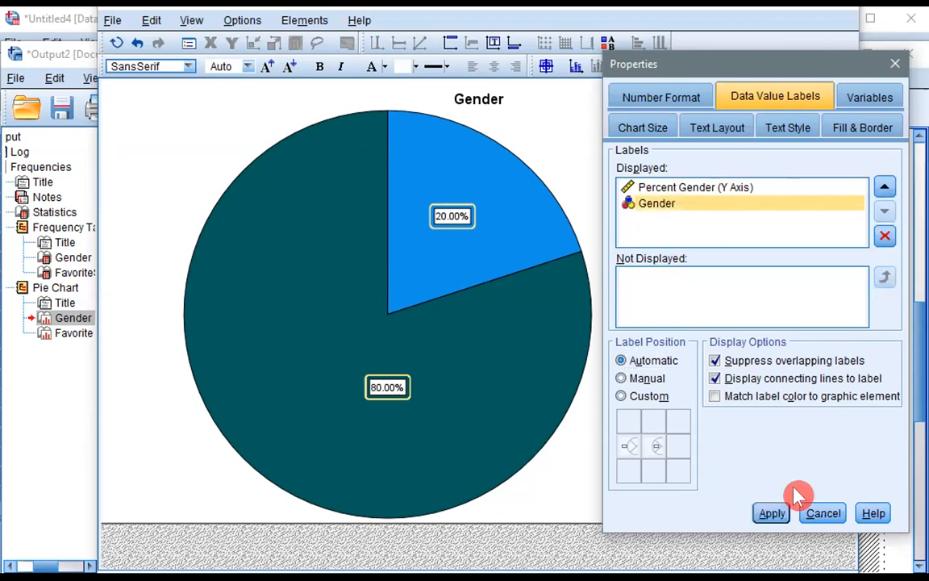
click(771, 510)
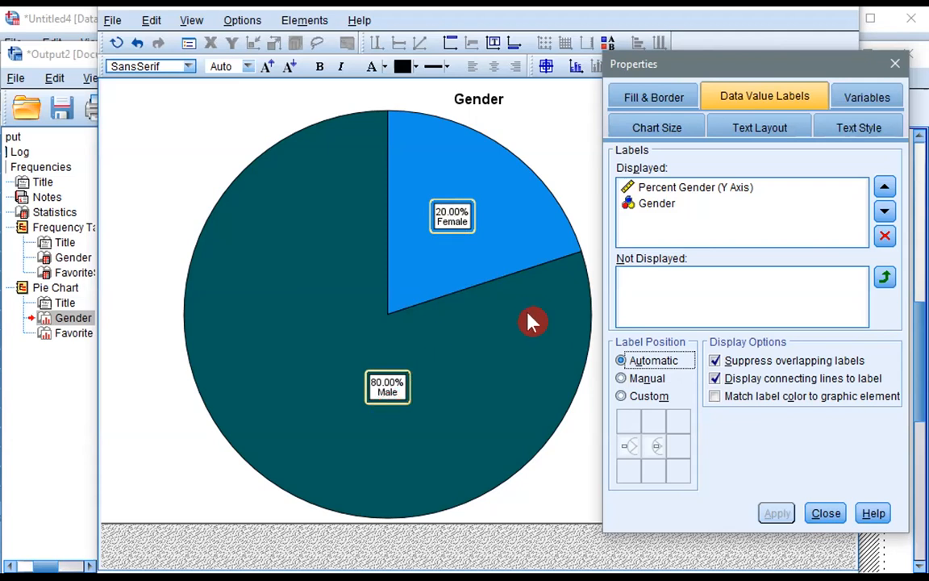
click(896, 64)
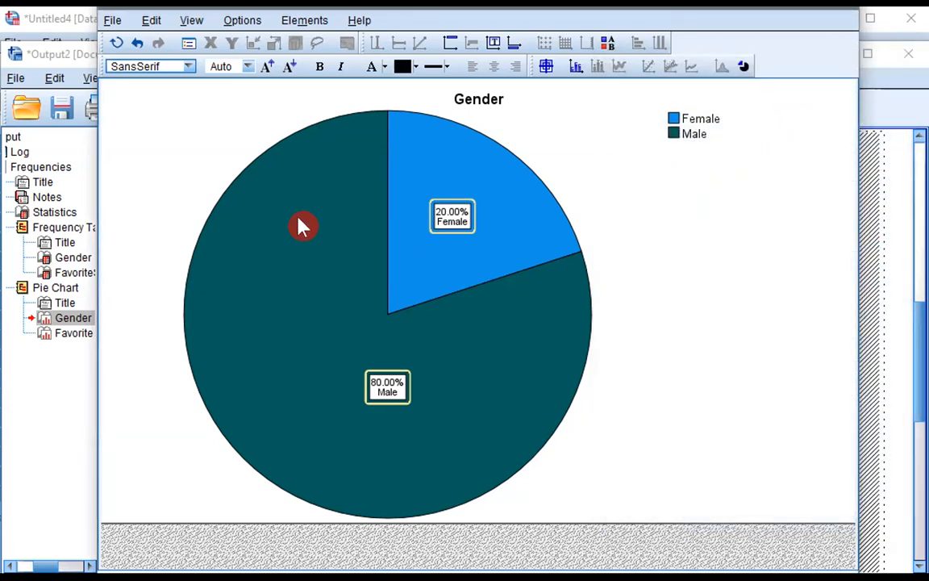
- Give the Gender pie a 3-D effect with 25% depth and a distance of 6, apply it, and finish editing the chart
double_click(378, 349)
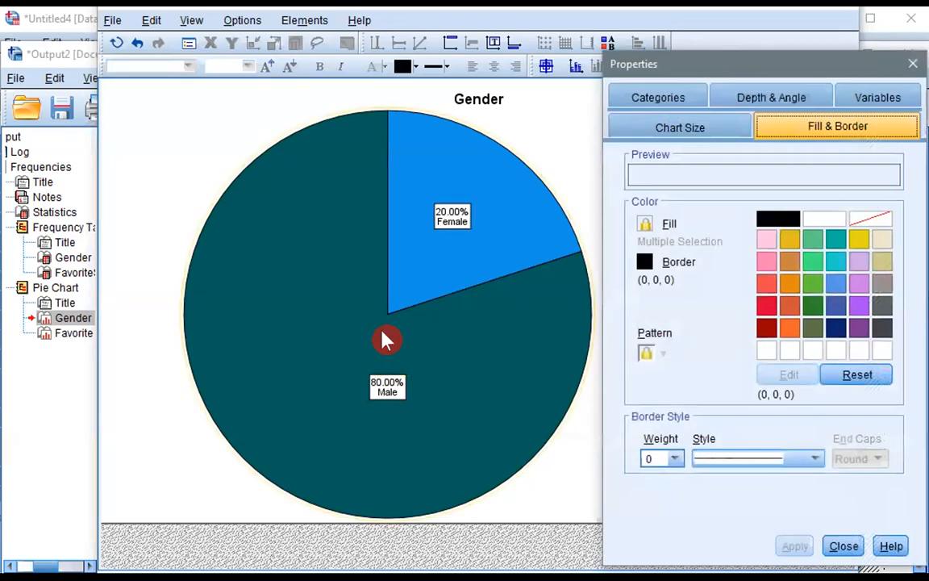
click(775, 97)
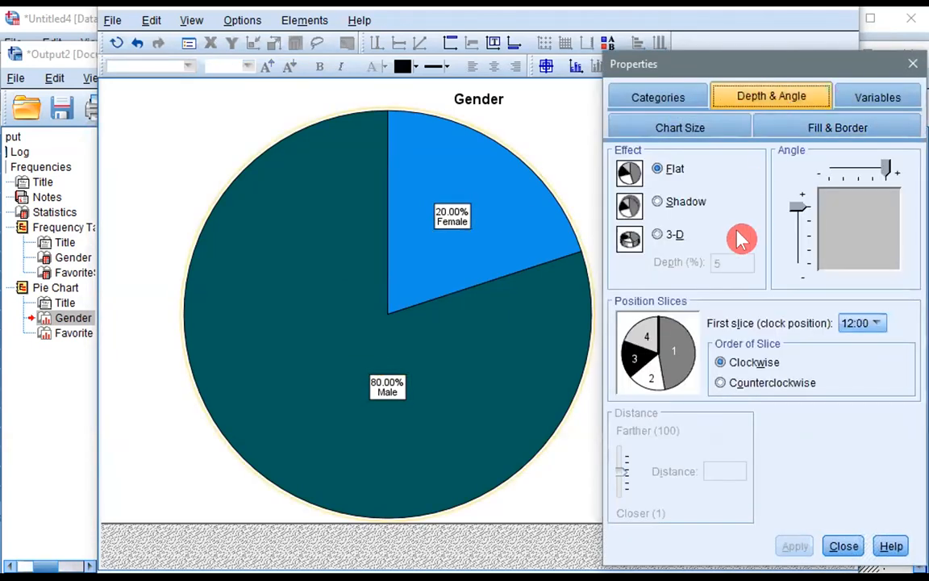
click(659, 236)
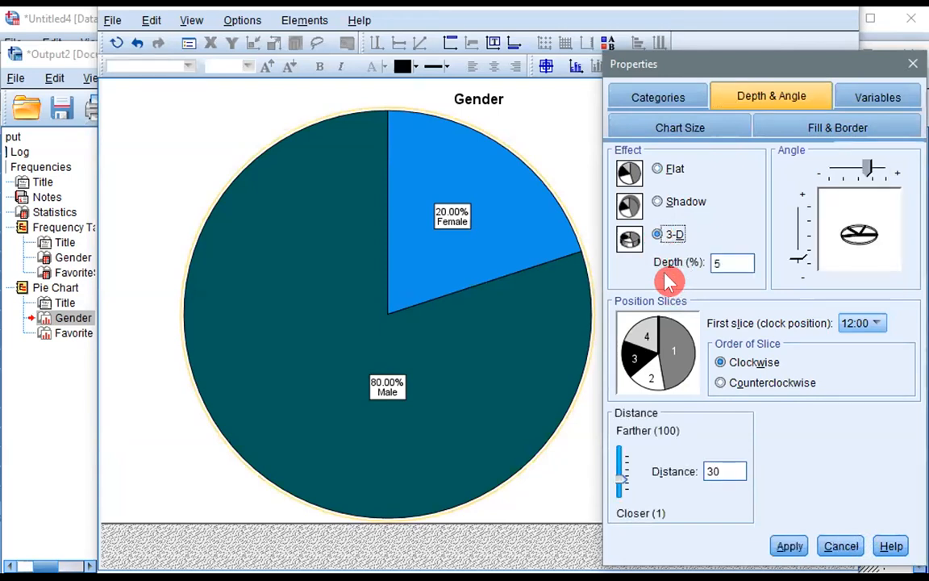
double_click(726, 264)
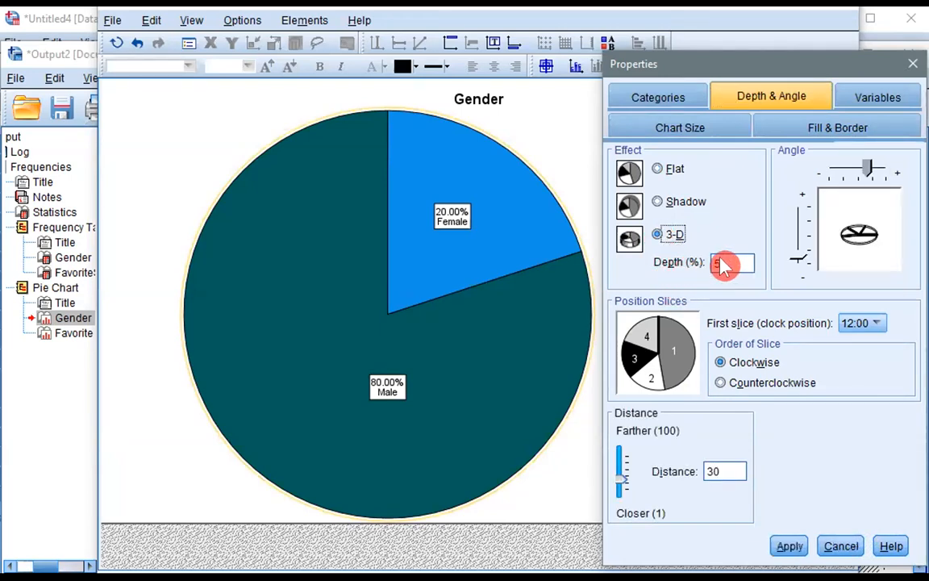
text(25)
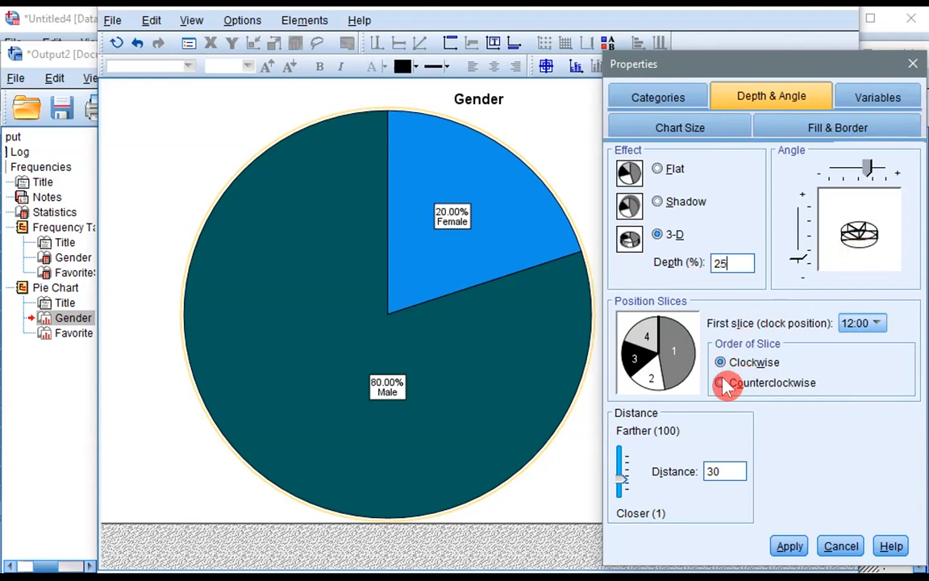
drag(621, 483, 618, 489)
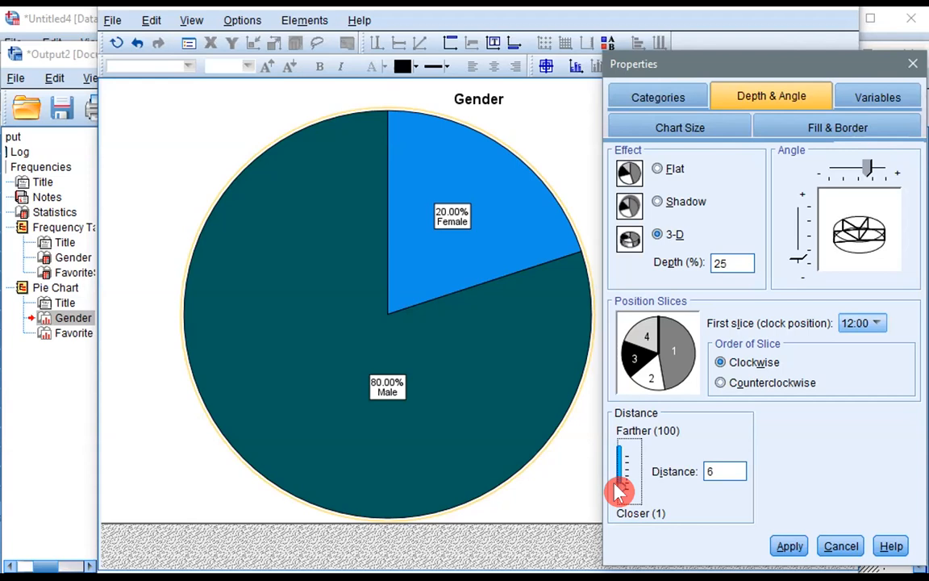
click(787, 549)
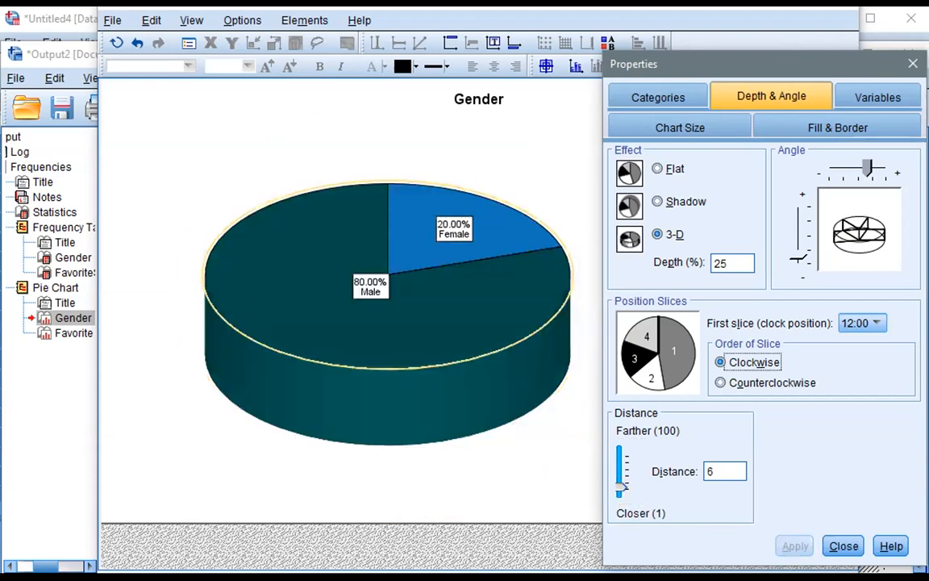
click(909, 68)
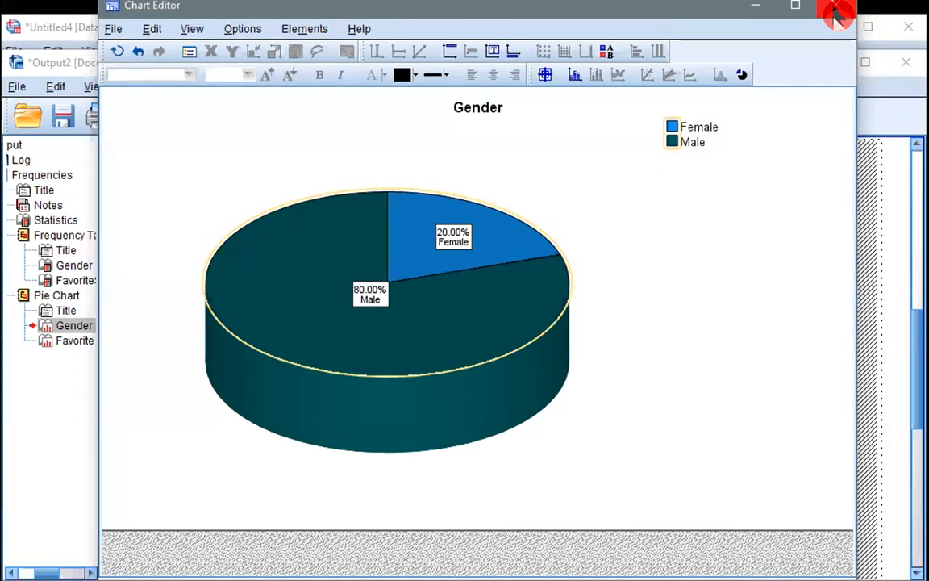
click(836, 10)
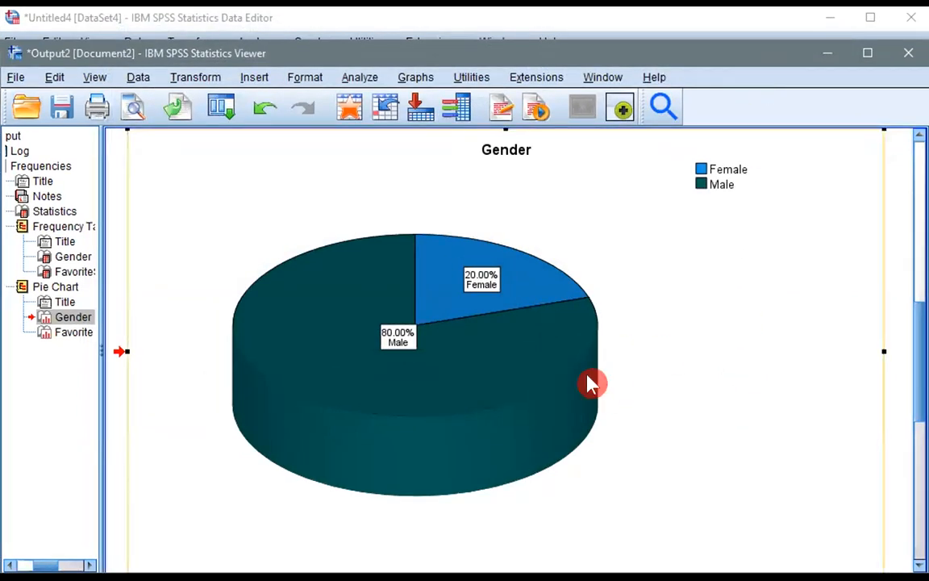
- Return to the Data Editor and select the MathTest and EnglishTest columns together
click(203, 20)
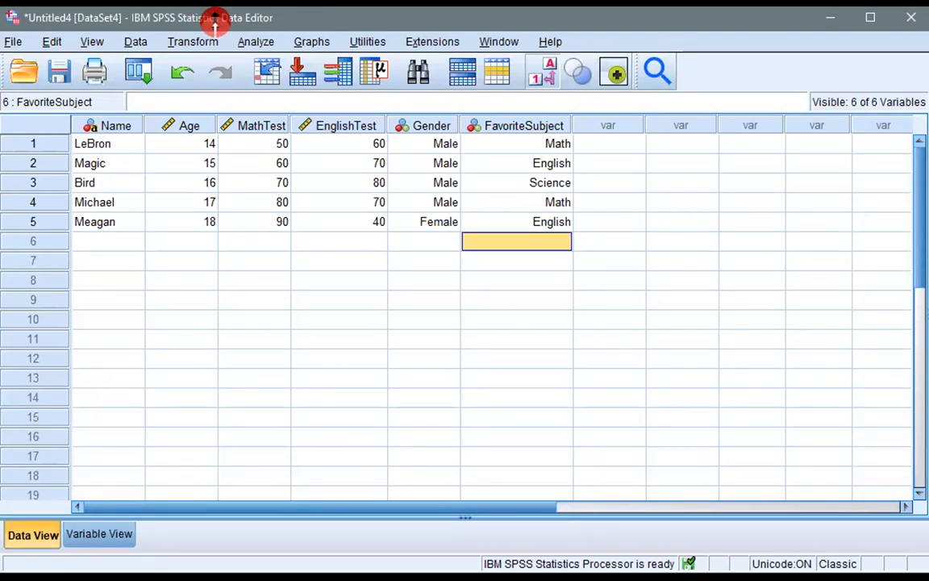
click(332, 125)
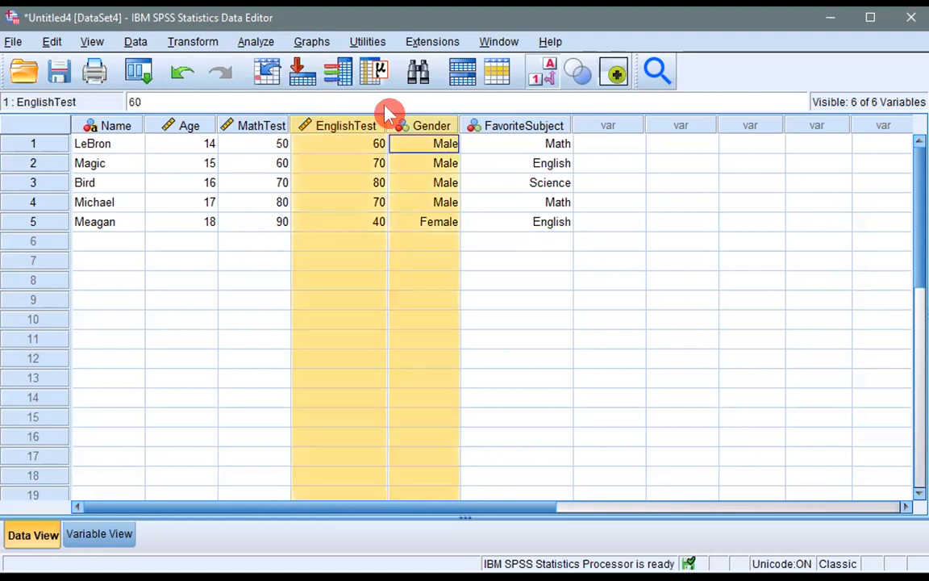
ctrl+click(275, 125)
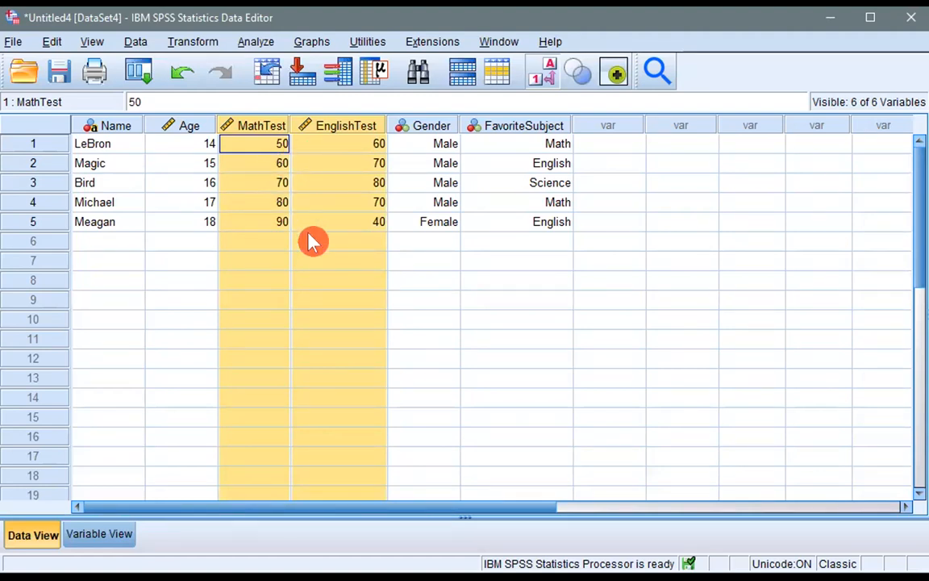
- Start a Compute Variable operation, reset its previous settings, and name the target variable AverageScore
click(188, 43)
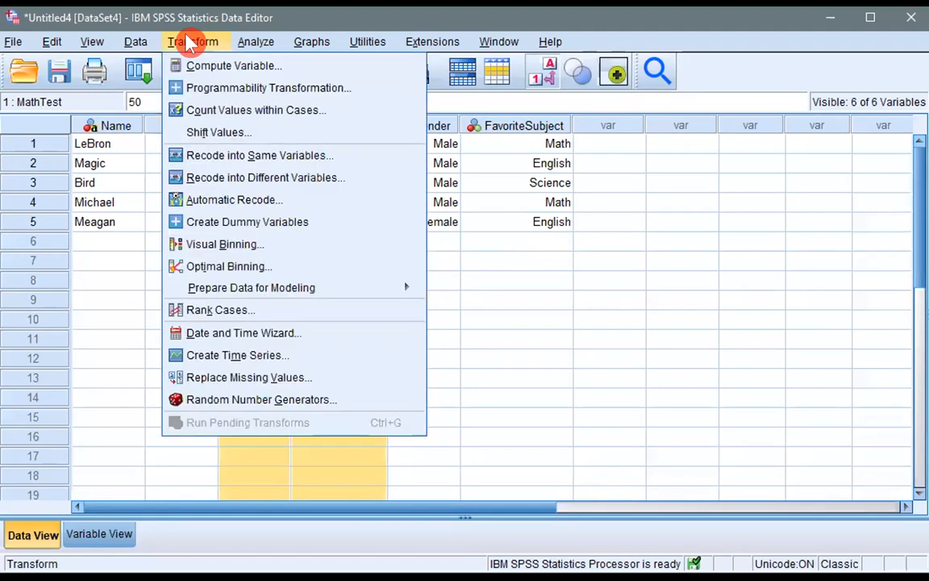
click(216, 71)
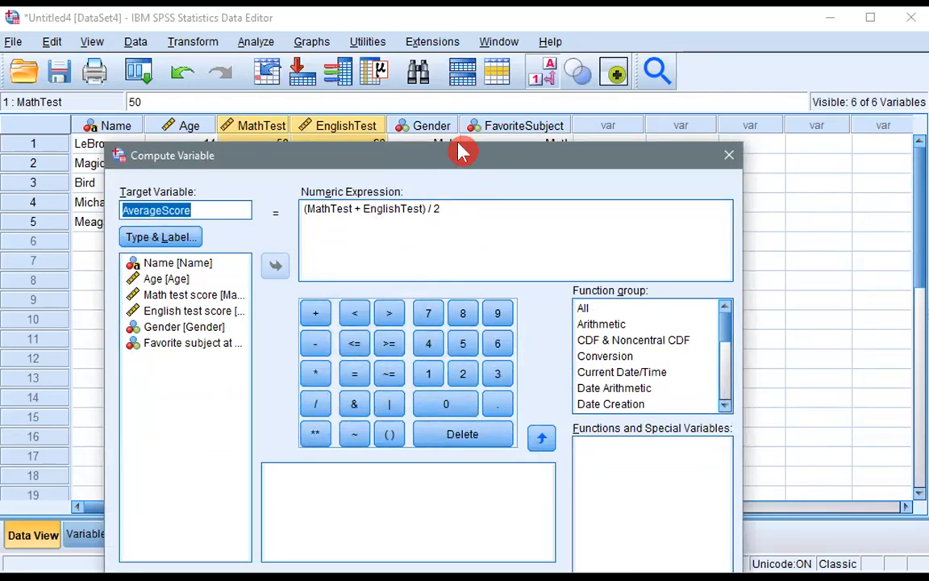
drag(461, 148, 487, 54)
click(450, 535)
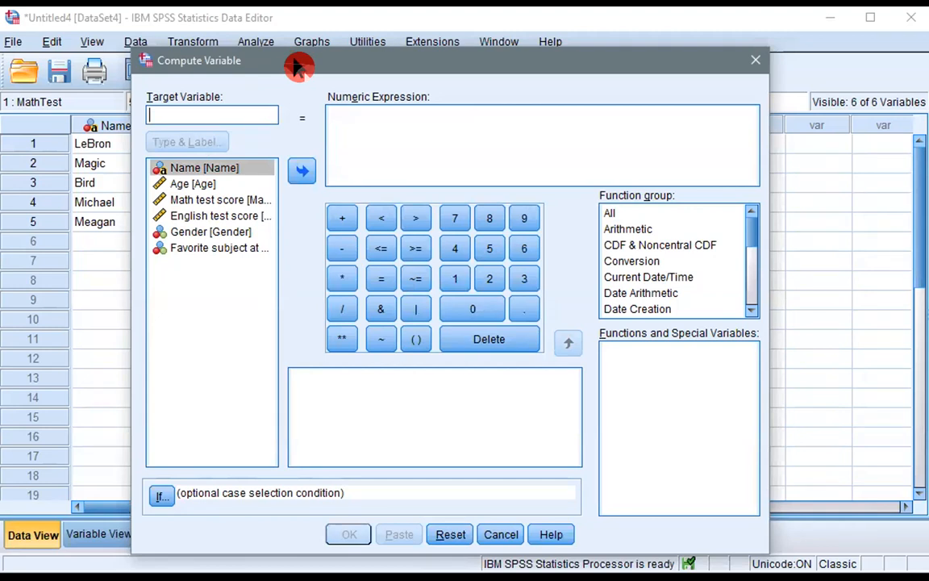
drag(299, 67, 436, 82)
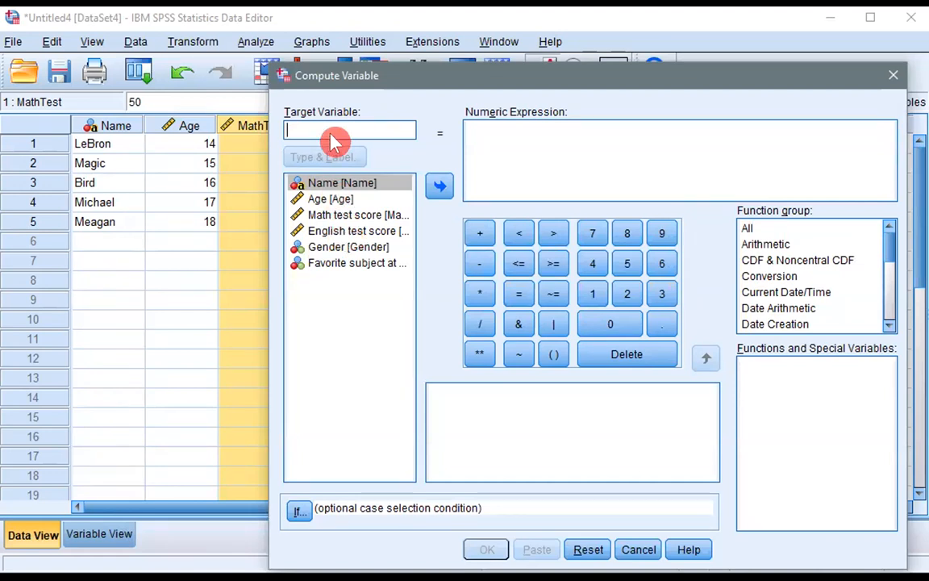
text(AverageScore)
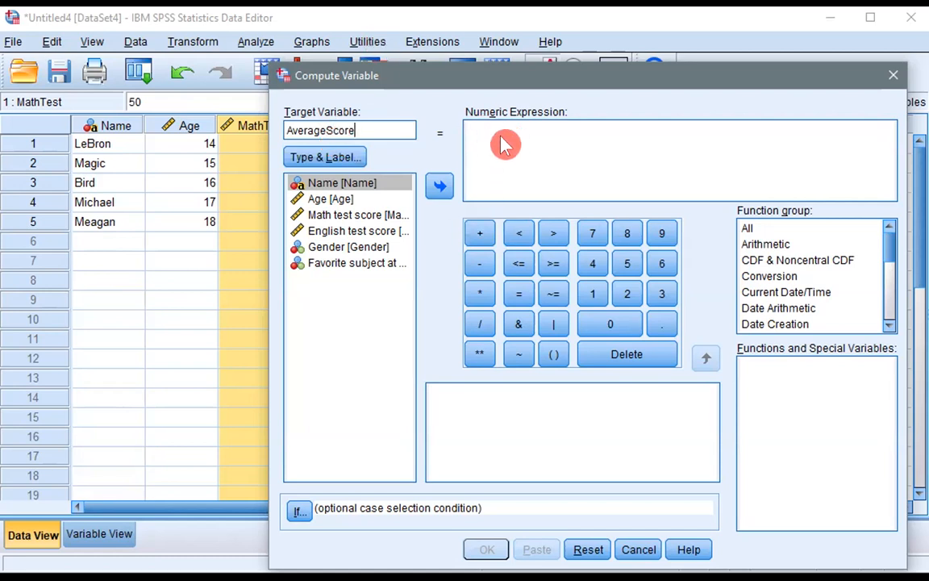
- Build the numeric expression (MathTest + EnglishTest) / 2 for AverageScore and run the computation
click(553, 356)
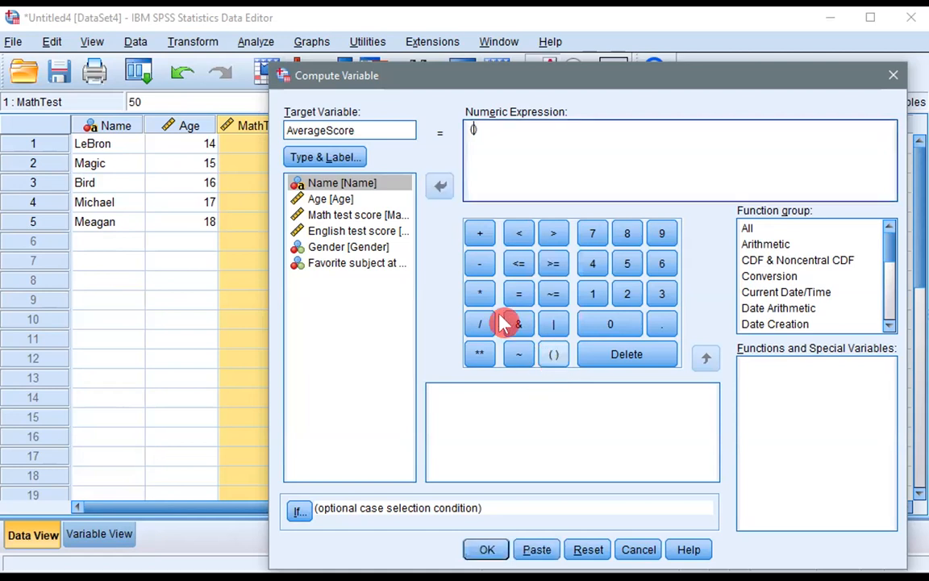
click(329, 216)
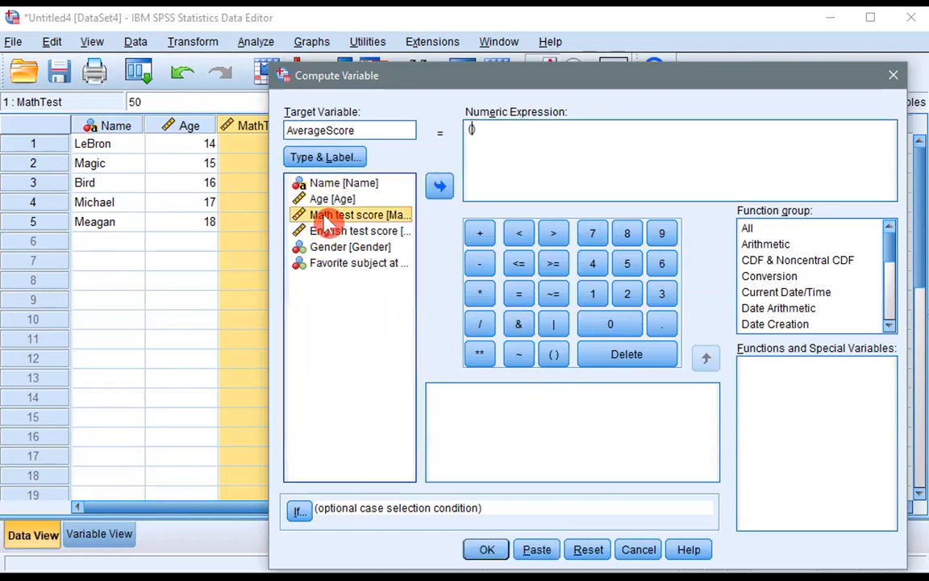
click(438, 190)
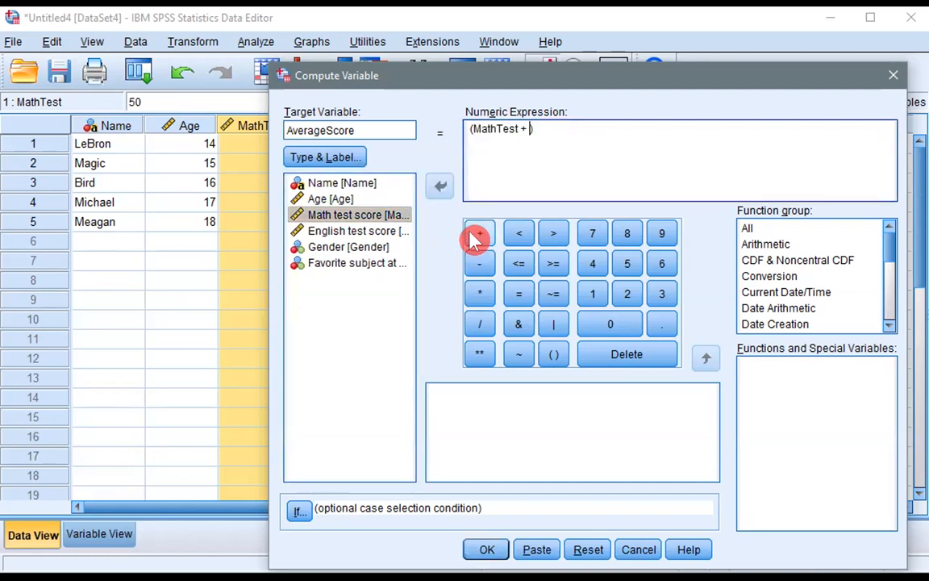
click(342, 232)
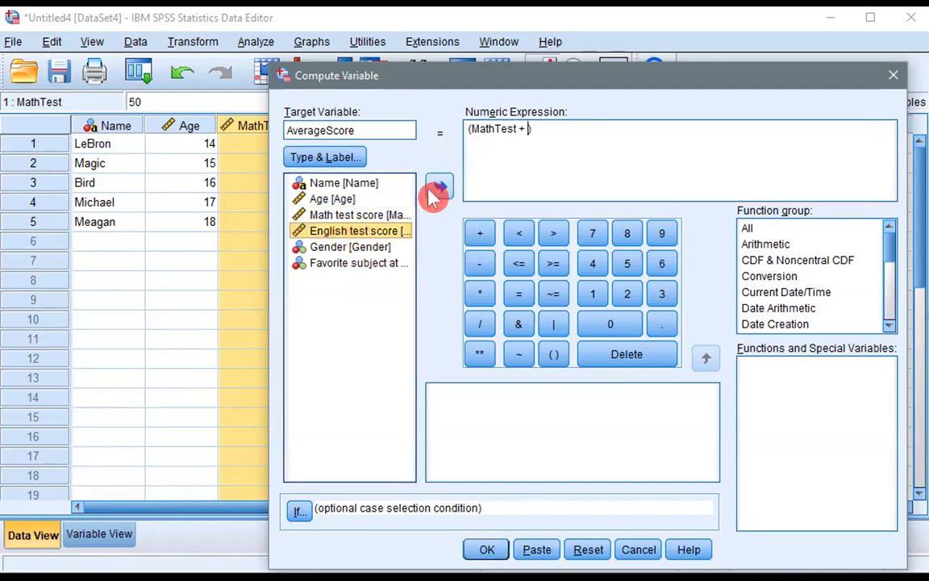
click(440, 189)
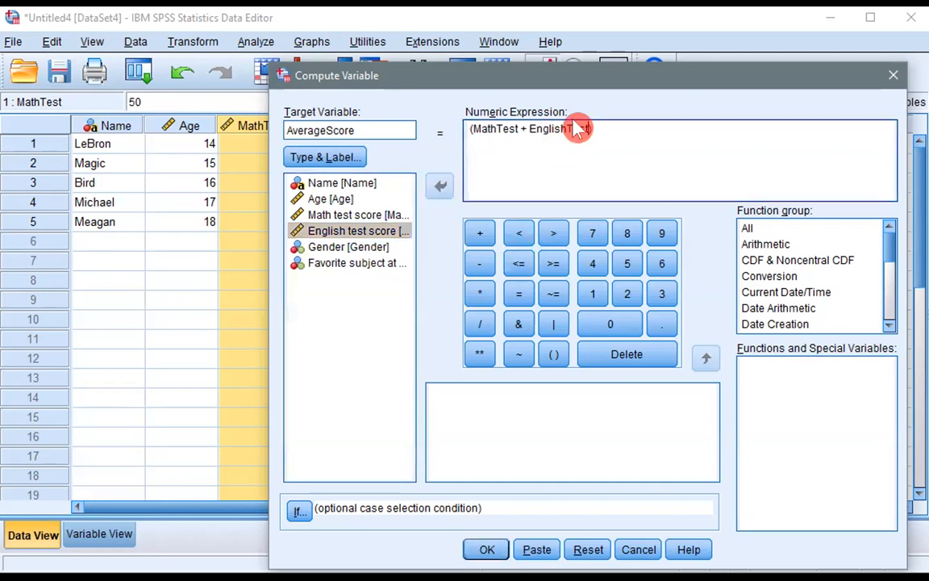
click(480, 323)
click(628, 293)
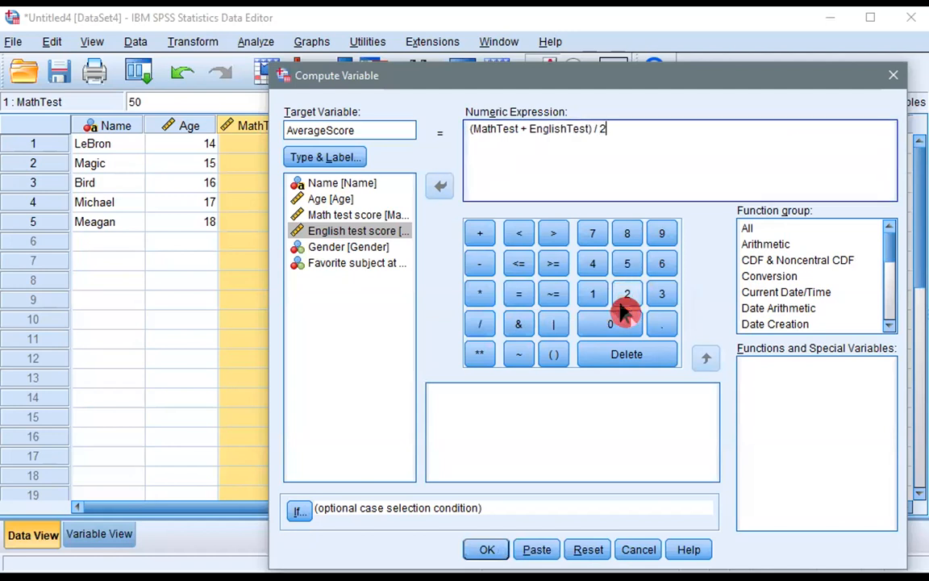
click(487, 551)
- Check the compute command logged in the output and the AverageScore column in the Data Editor
scroll(479, 453, down, 1)
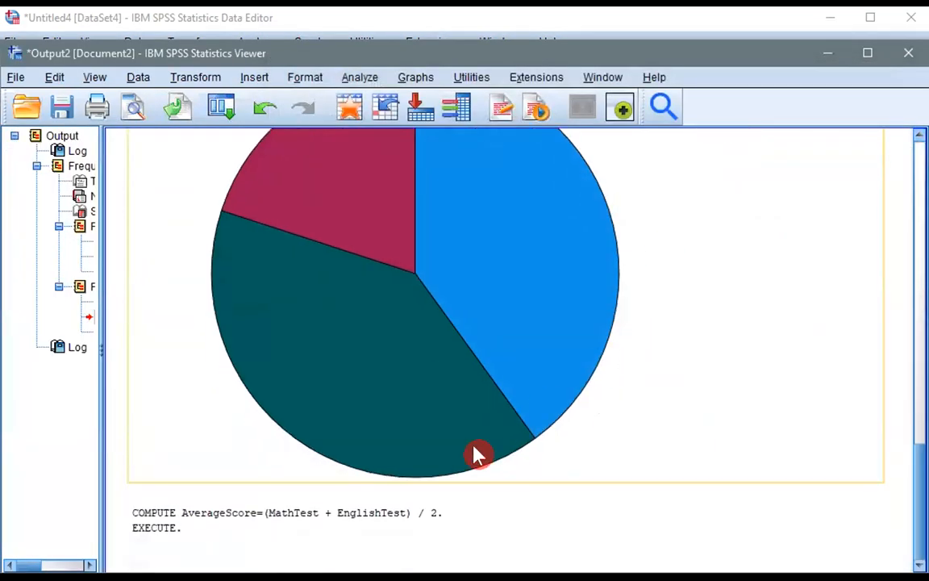
click(187, 531)
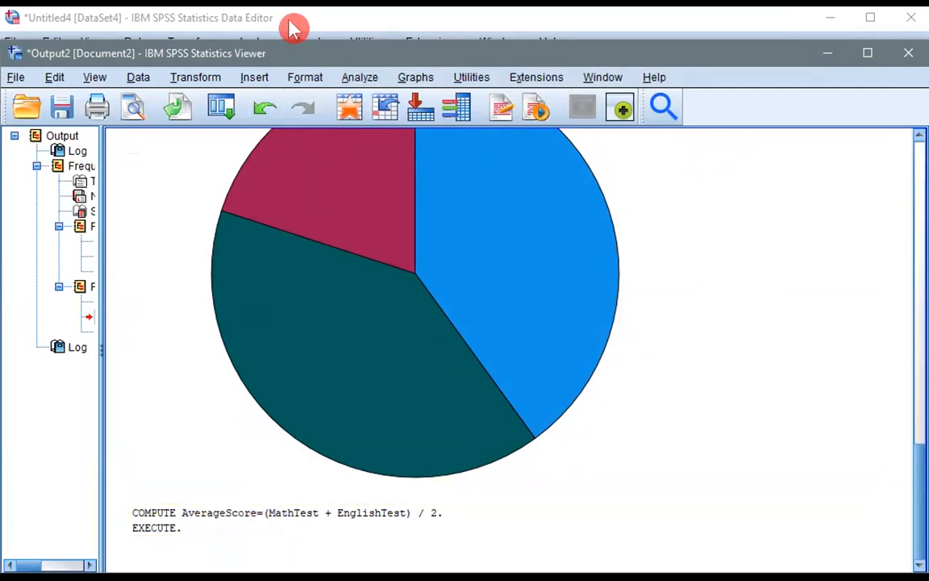
click(321, 23)
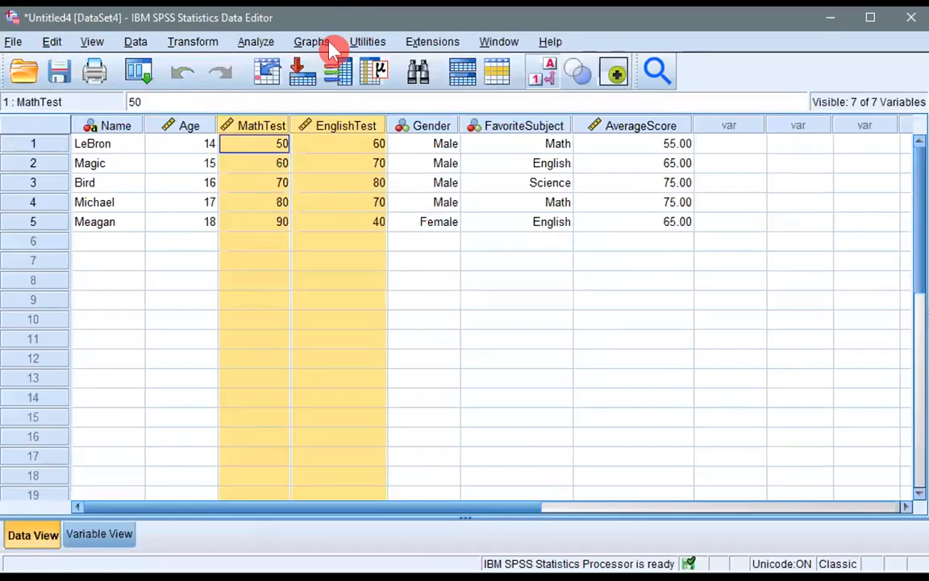
click(601, 129)
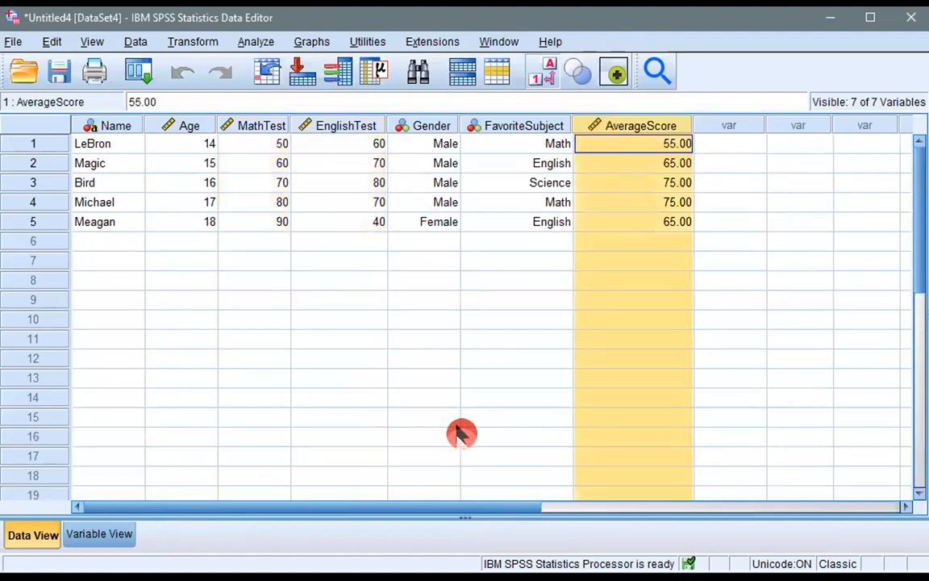